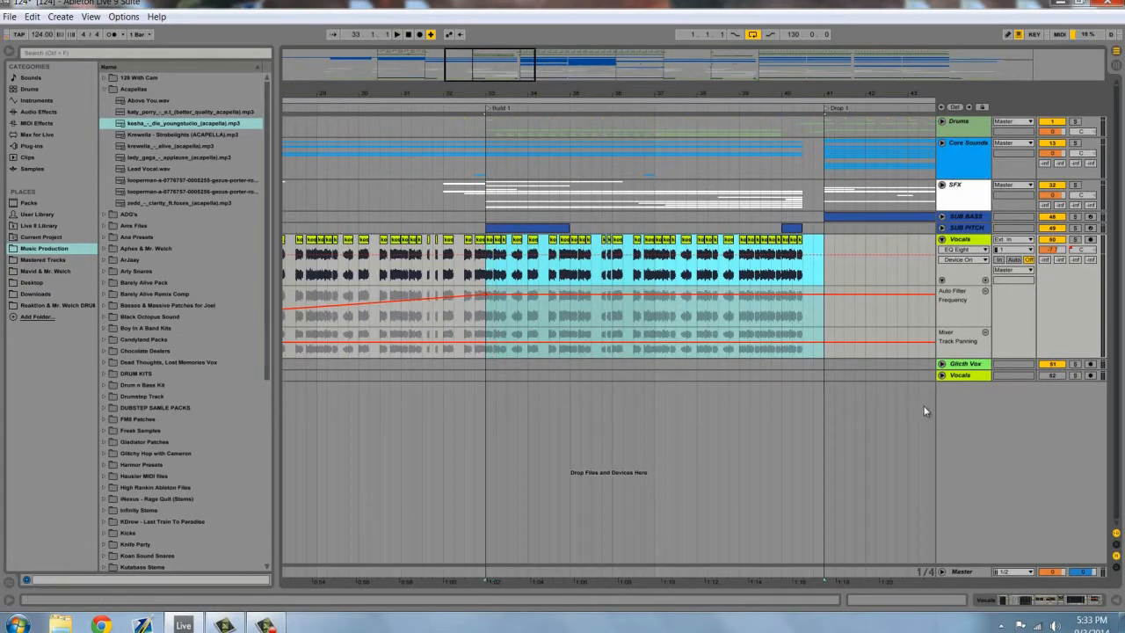
Play the full arrangement from the start of Breakdown 1 through Build 1 to Drop 1
left_click(974, 243)
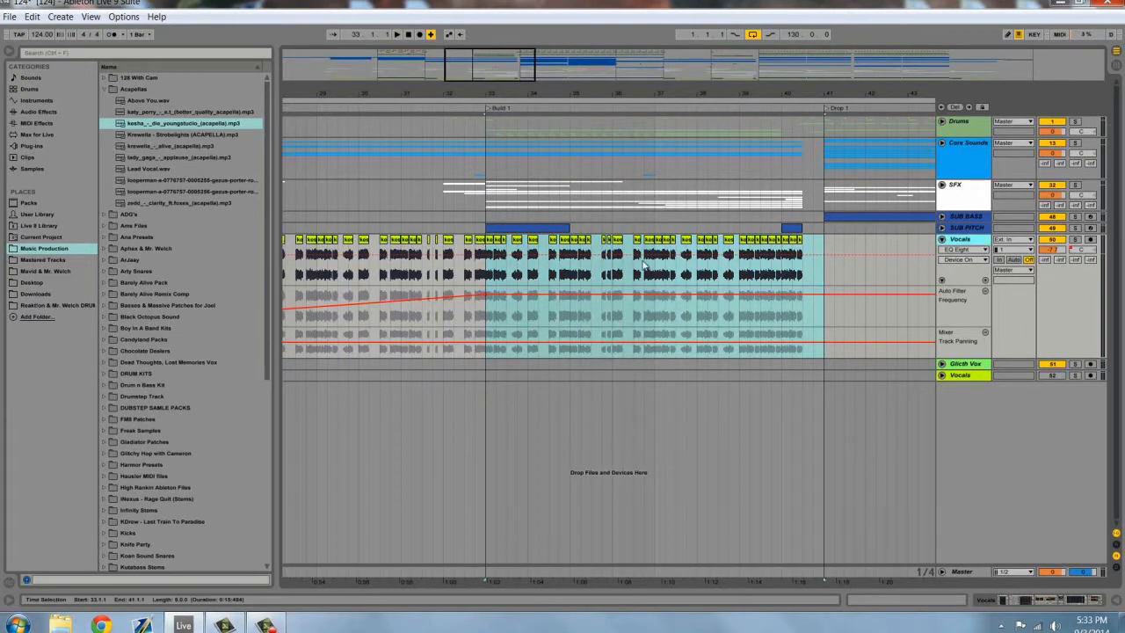
left_click(486, 276)
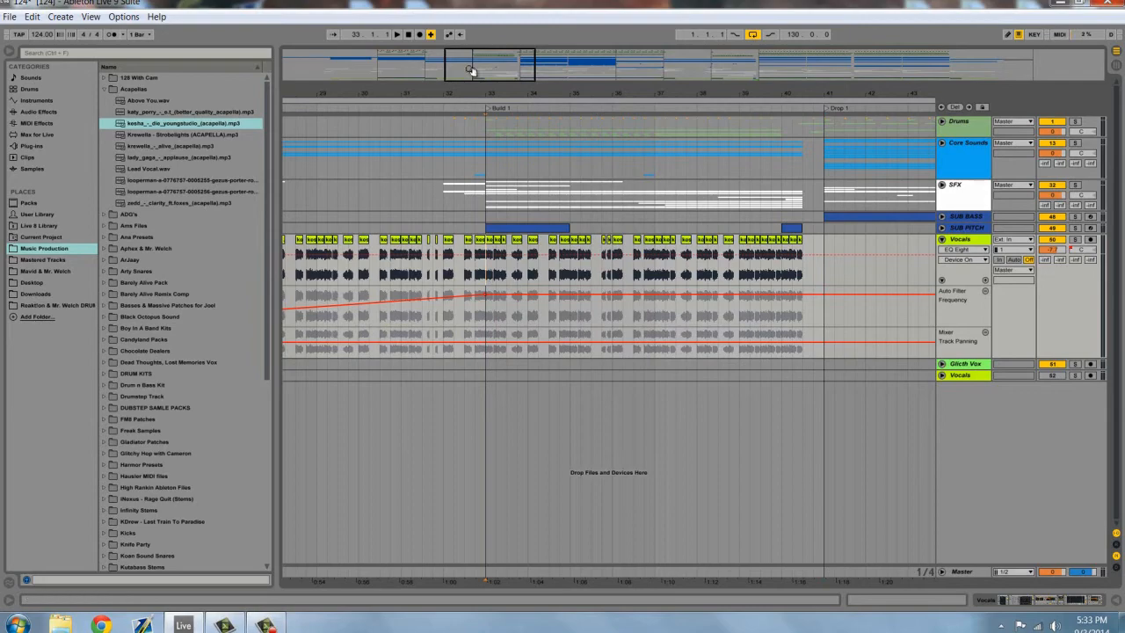
left_click_drag(470, 71, 422, 72)
left_click_drag(341, 70, 341, 60)
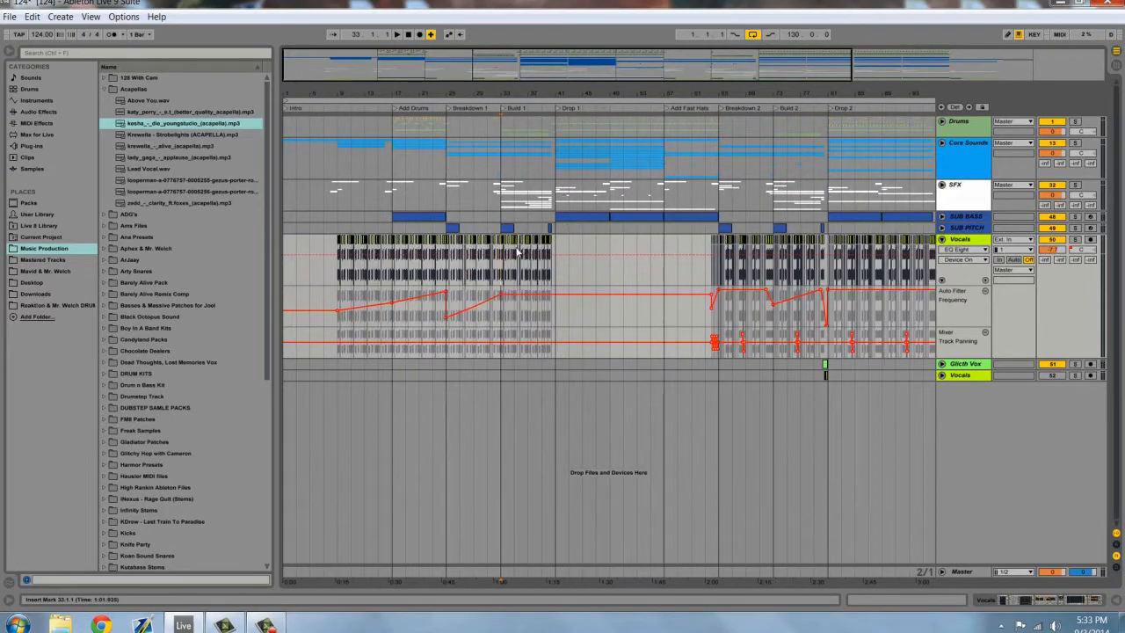
left_click_drag(408, 73, 417, 73)
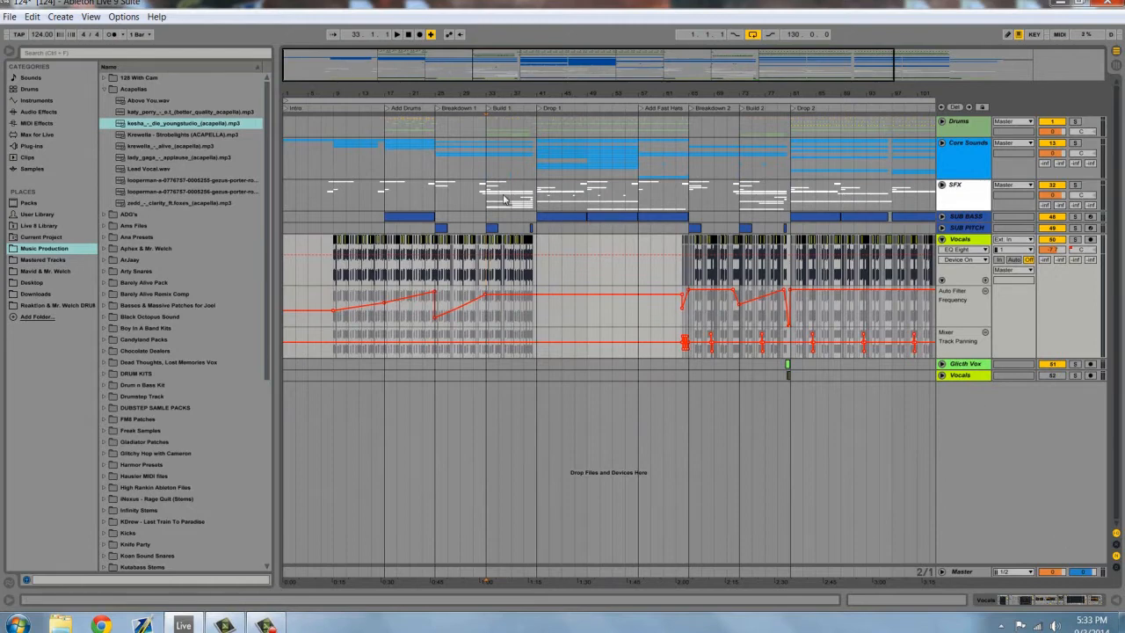
left_click_drag(302, 62, 325, 159)
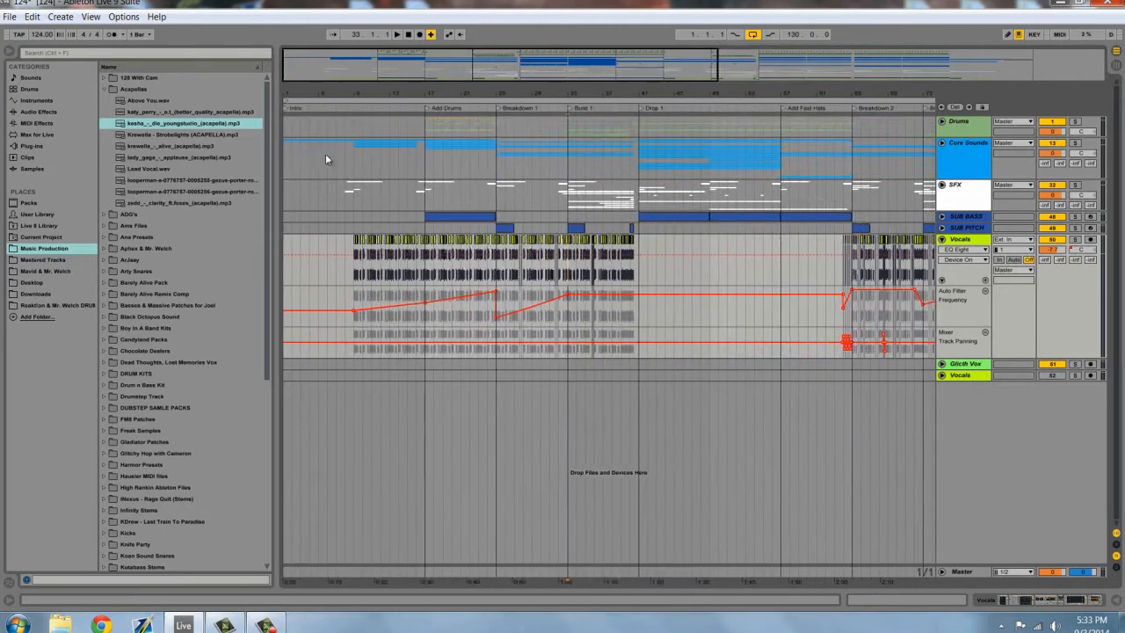
left_click(497, 208)
left_click_drag(515, 66, 478, 251)
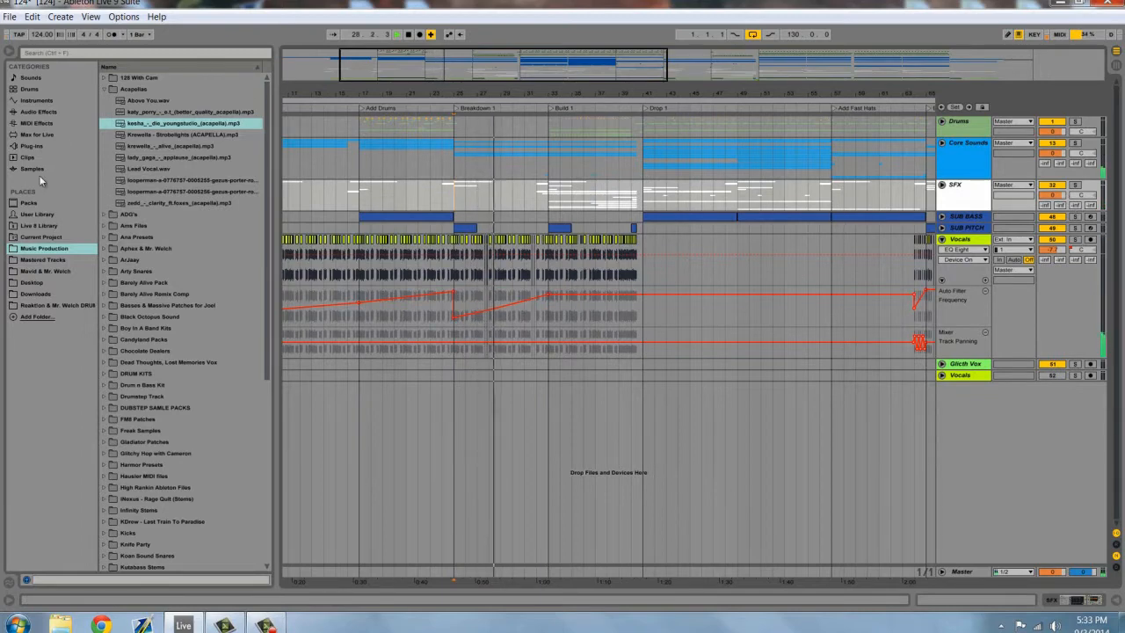
left_click(38, 112)
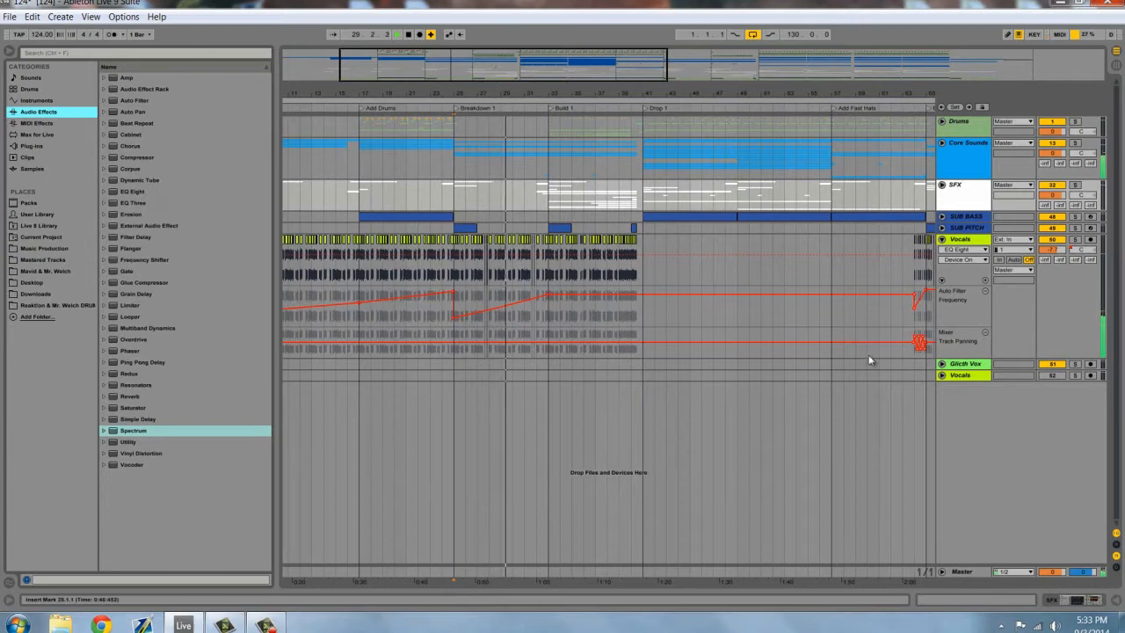
left_click_drag(477, 93, 677, 196)
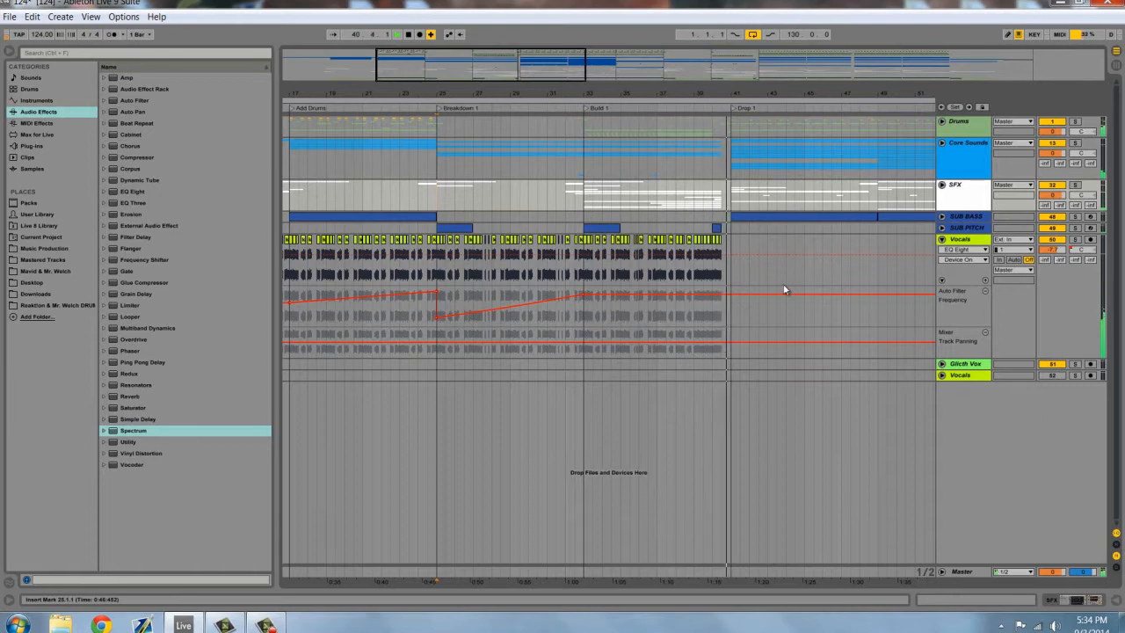
left_click_drag(474, 68, 464, 256)
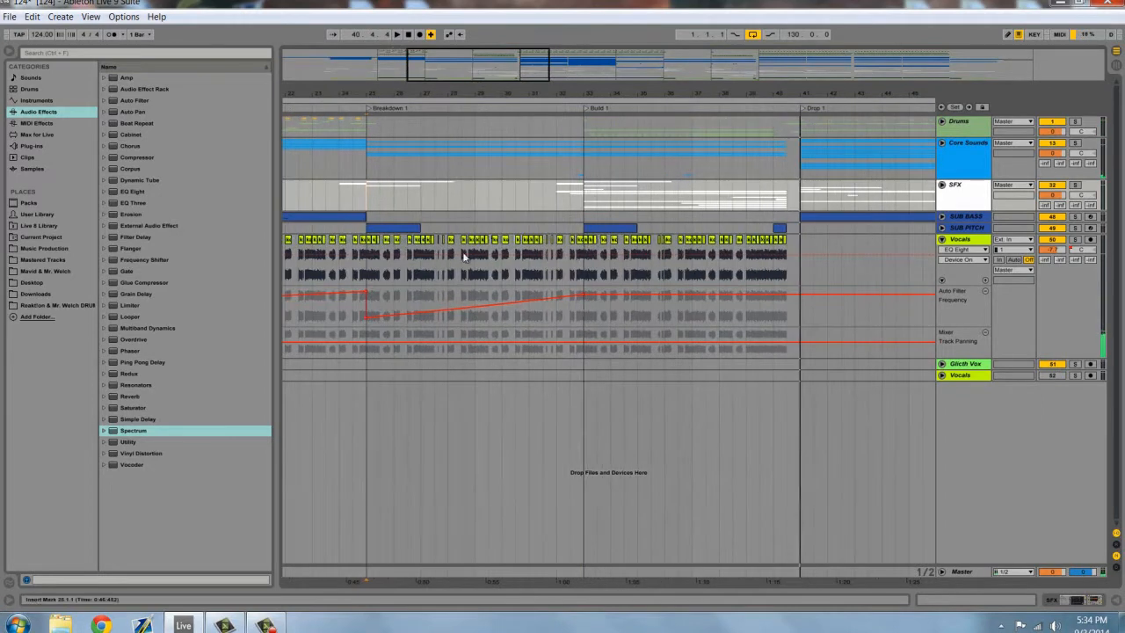
Solo the Vocals track, select its Build 1 section from bar 33 to bar 41, and release the solo
mouse_move(473, 72)
left_mouse_down()
mouse_move(484, 73)
mouse_move(463, 67)
left_mouse_up()
left_click(473, 241)
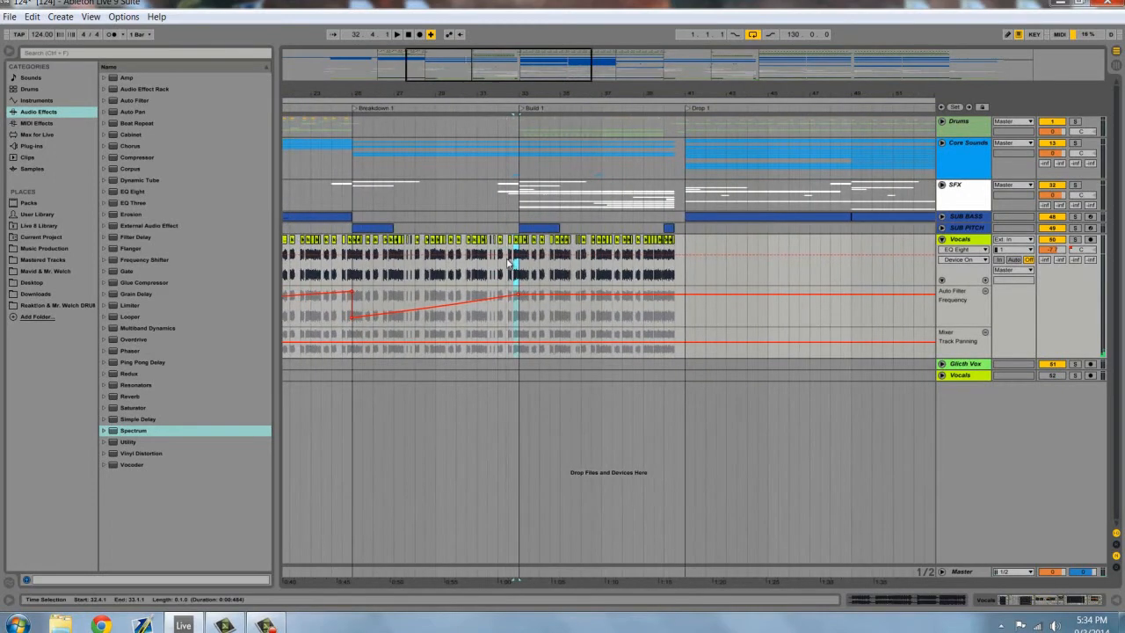
left_click(519, 252)
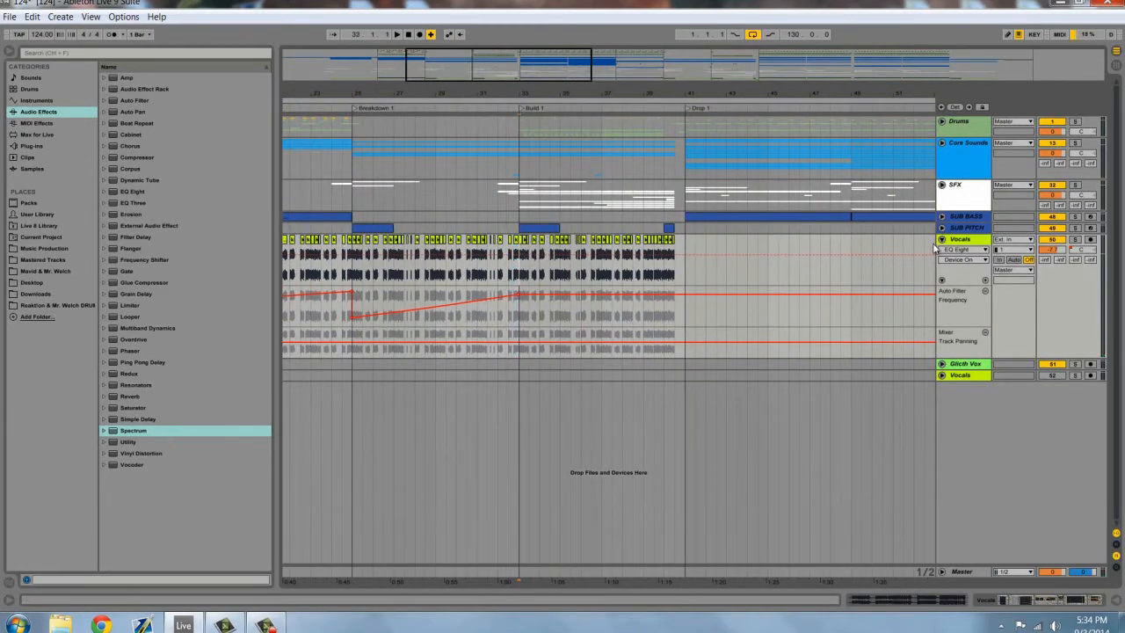
left_click(1073, 240)
left_click_drag(478, 66, 497, 69)
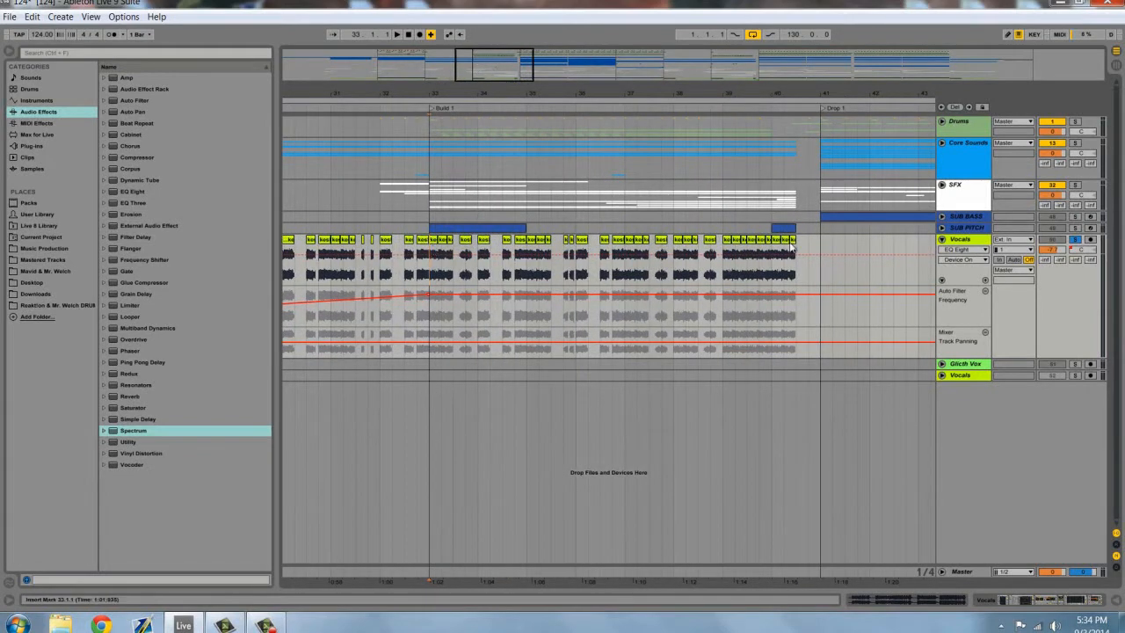
left_click_drag(826, 245, 429, 255)
left_click_drag(499, 66, 489, 136)
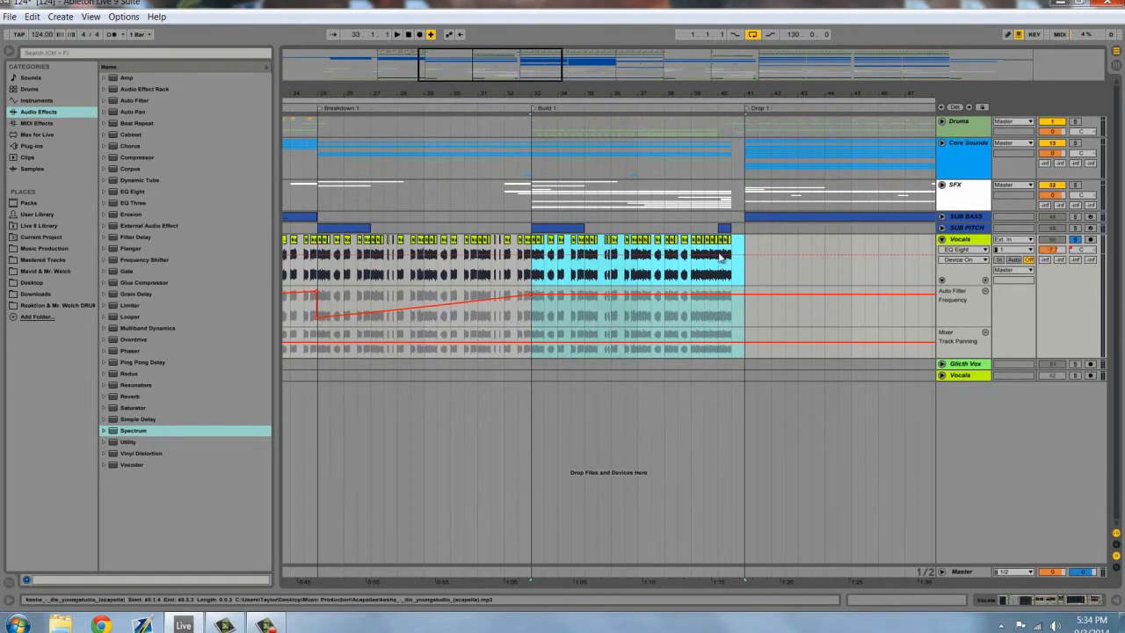
left_click_drag(494, 78, 501, 105)
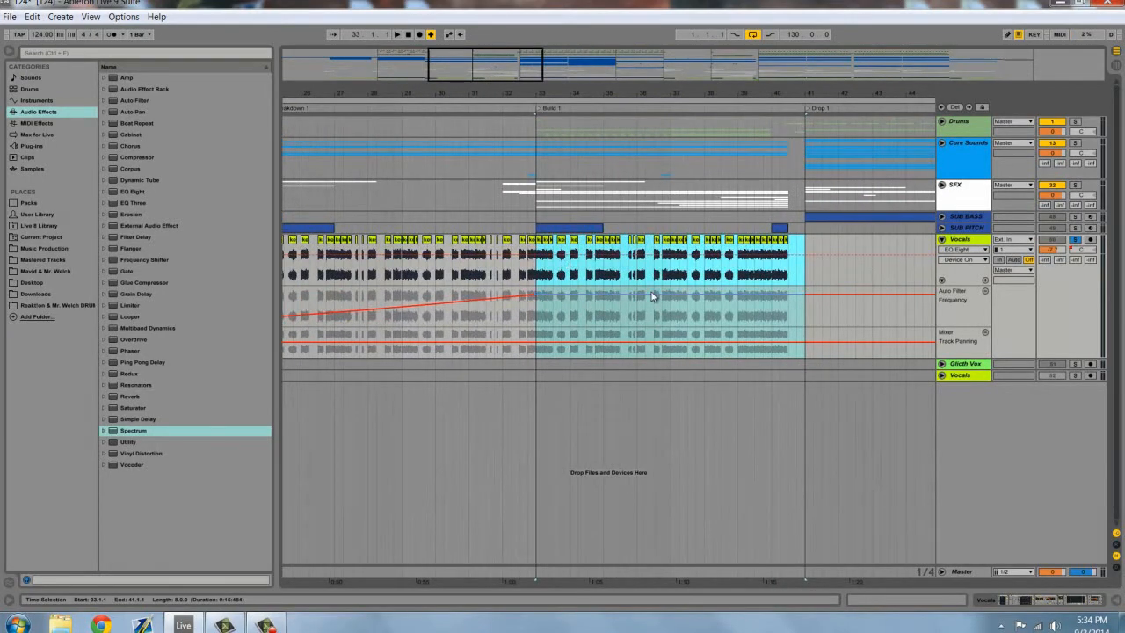
left_click(1076, 240)
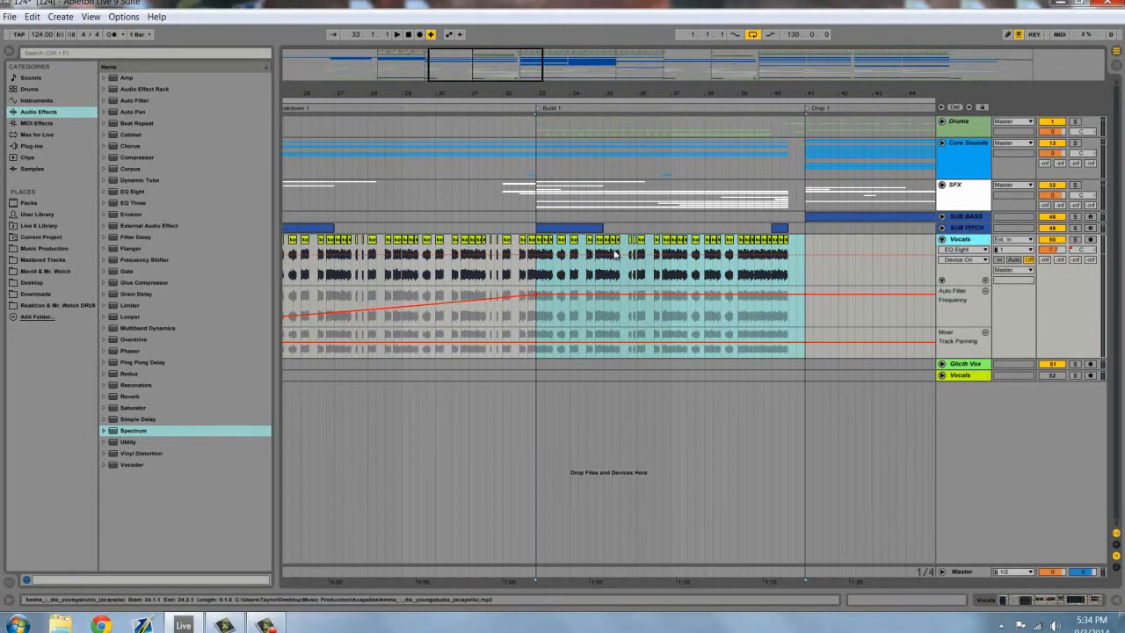
Select bars 33 to 41 on the Vocals track and add two new audio tracks below the existing tracks
left_click(806, 265)
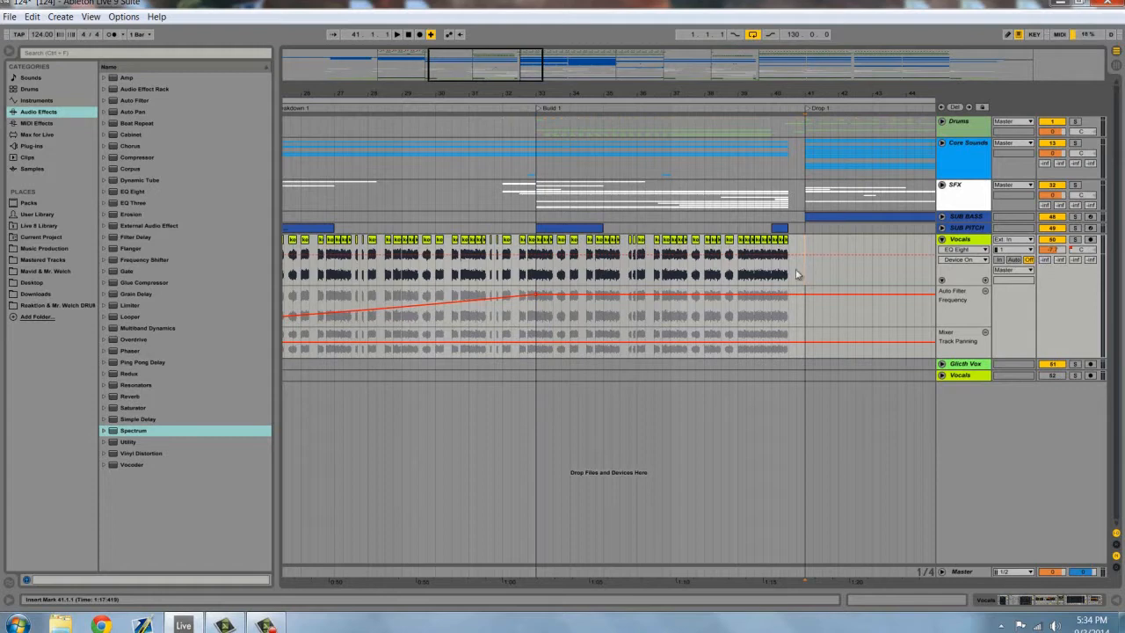
left_click_drag(797, 275, 536, 274)
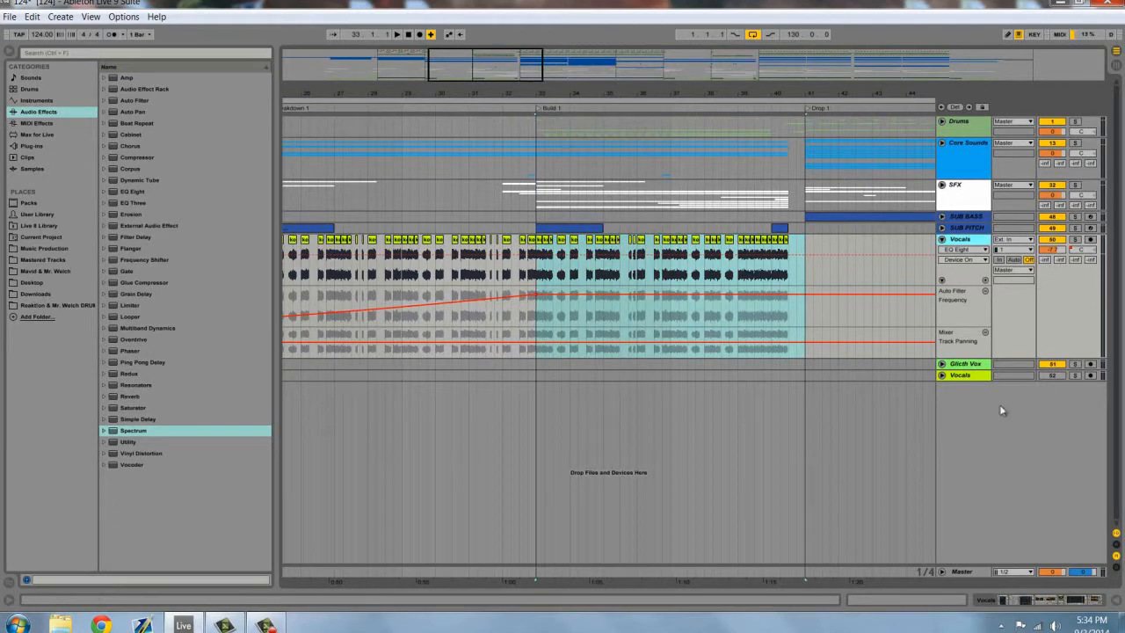
right_click(1000, 406)
left_click(1021, 410)
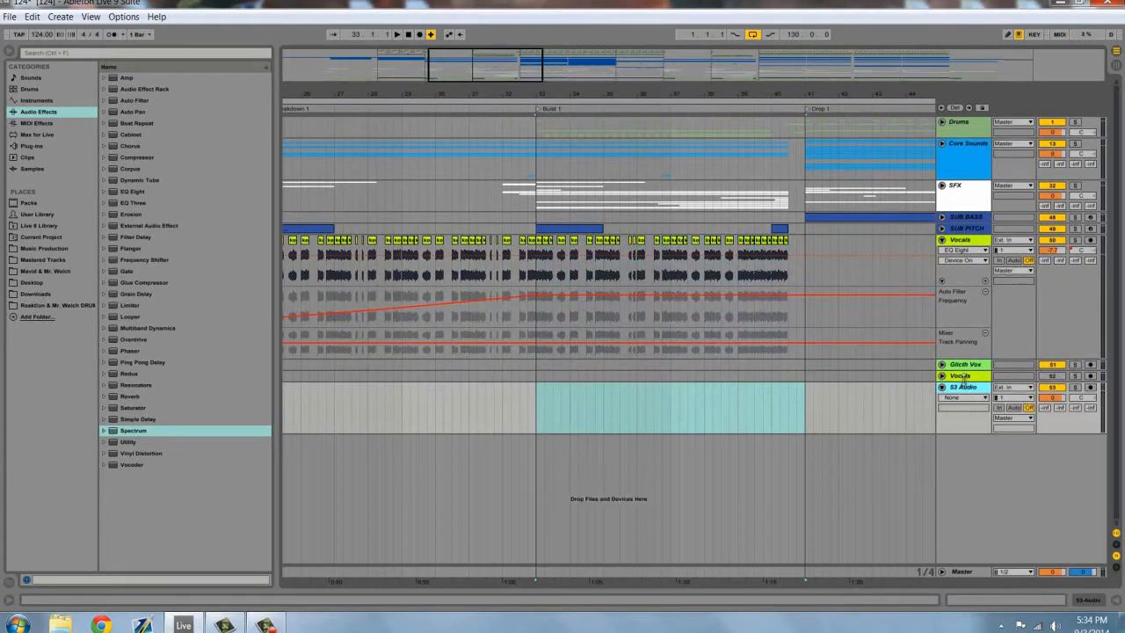
key("ctrl+t")
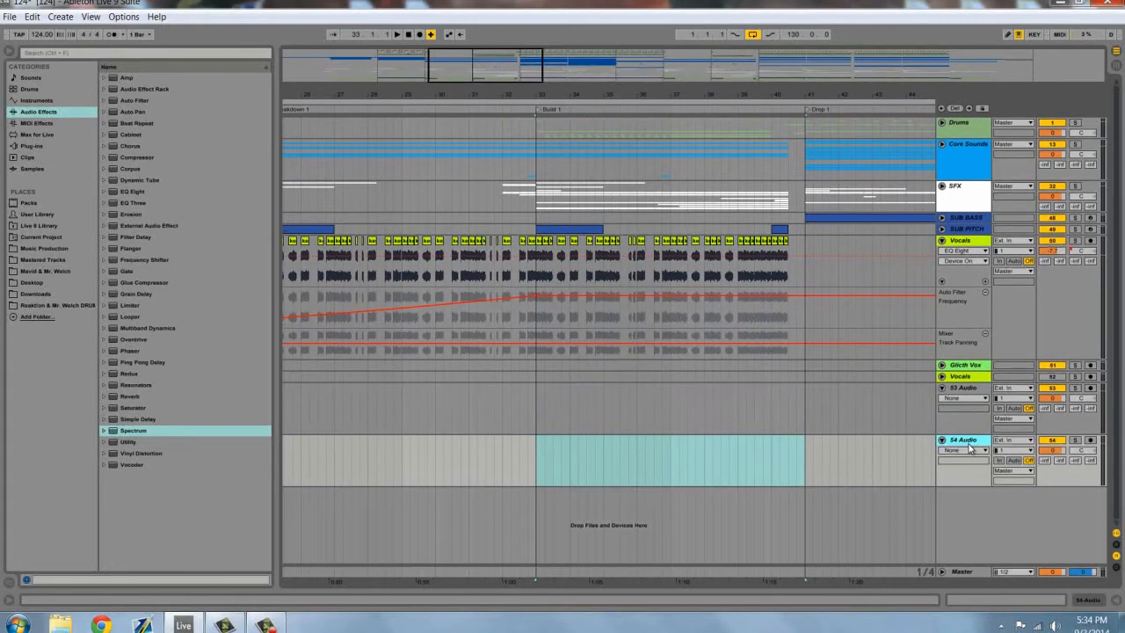
left_click_drag(965, 379, 968, 389)
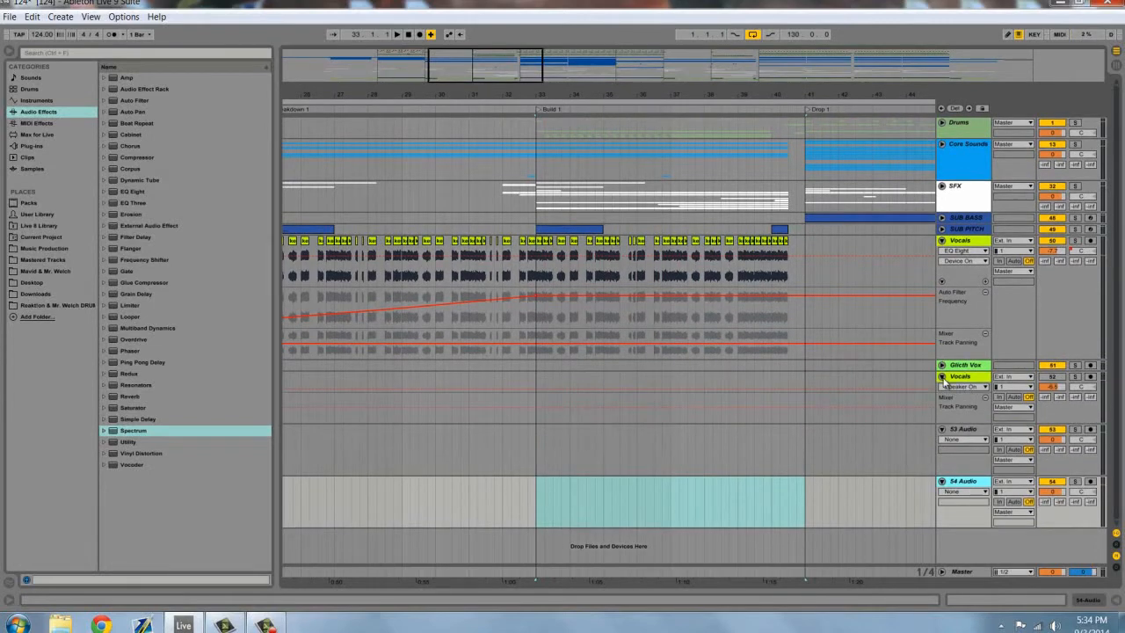
left_click(942, 377)
Place kesha_-_die_youngstudio_(acapella).mp3 from the Music Production folder on the first new audio track at bar 33, the start of Build 1
left_click(959, 393)
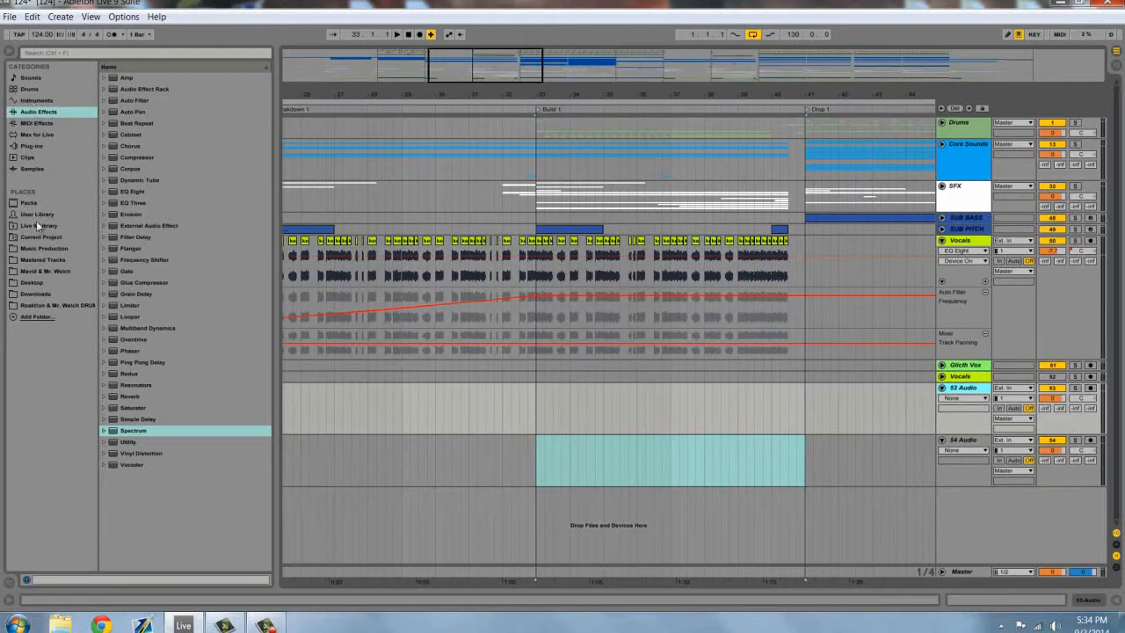
left_click(43, 249)
left_click_drag(146, 126, 533, 401)
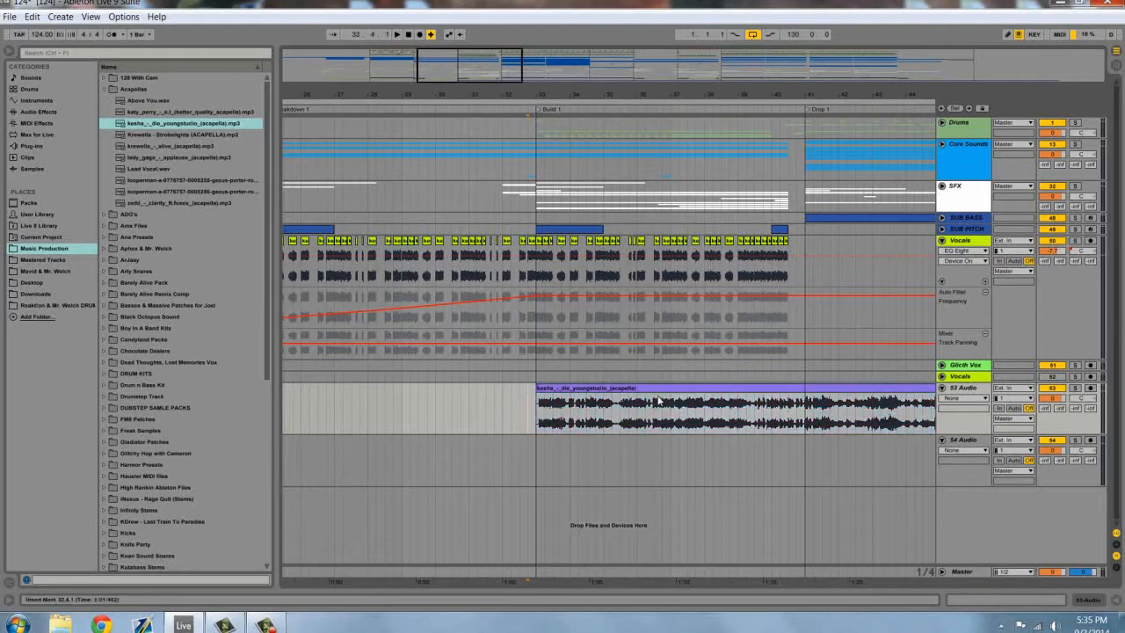
Solo the new acapella track and play it from the start of Build 1
left_click(1073, 387)
left_click_drag(465, 67, 475, 66)
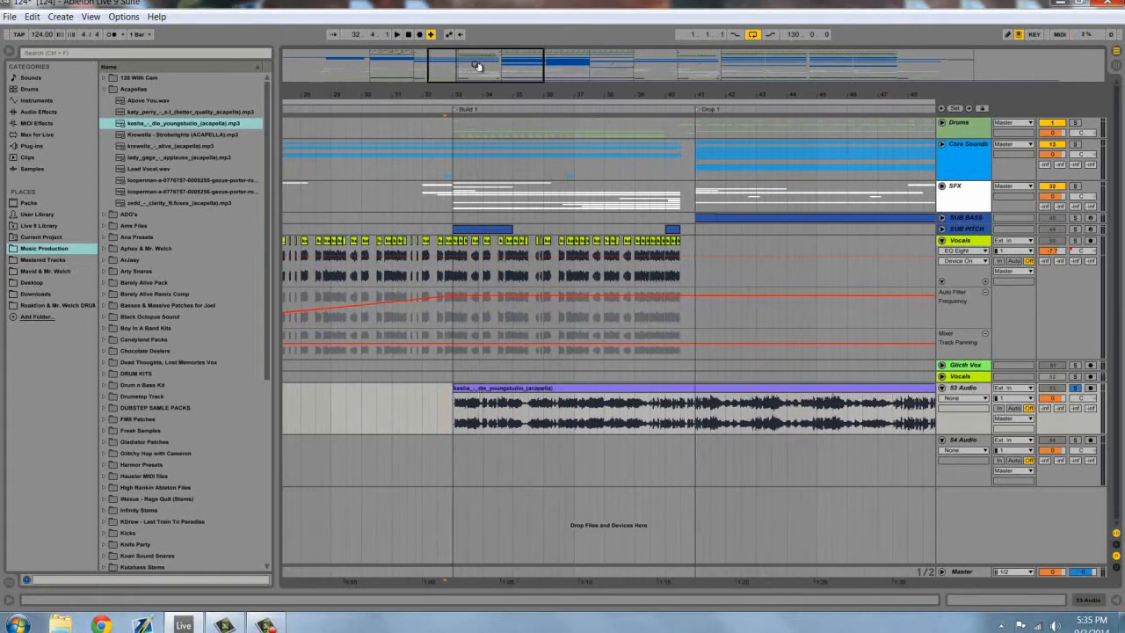
left_click(457, 411)
key("space")
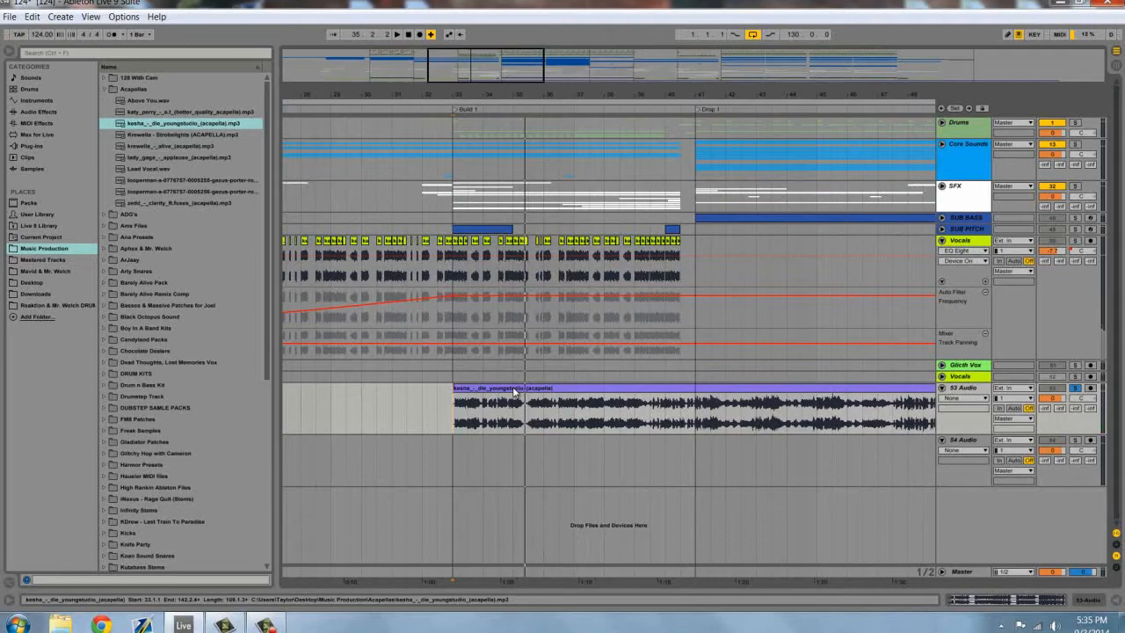
Set the acapella clip's warp mode to Complex and play it from bar 33
double_click(515, 393)
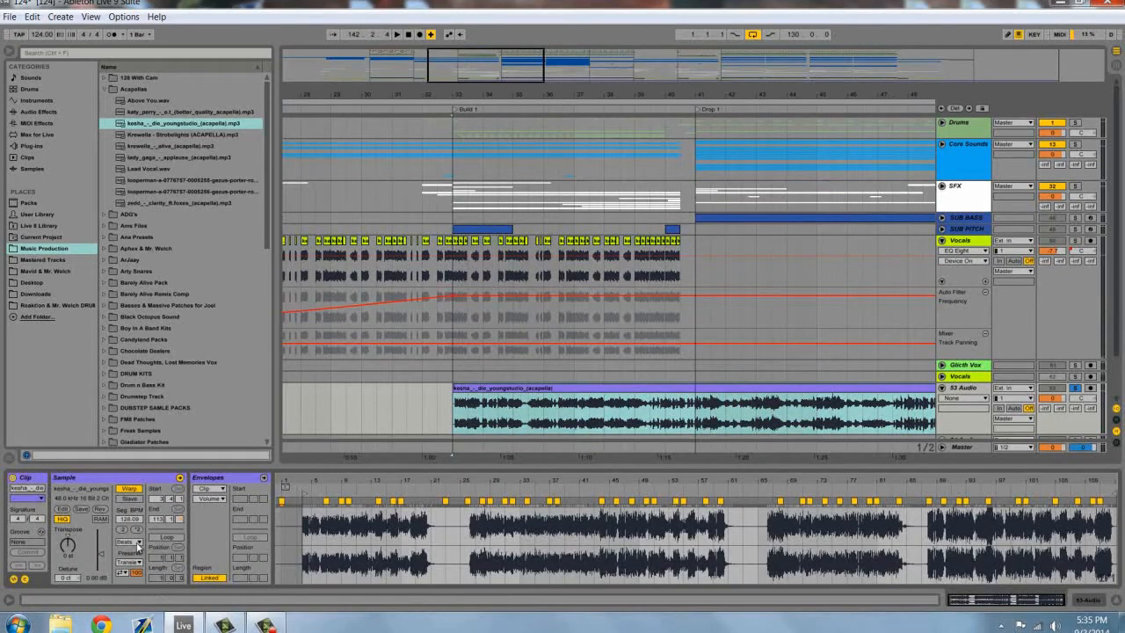
left_click(571, 400)
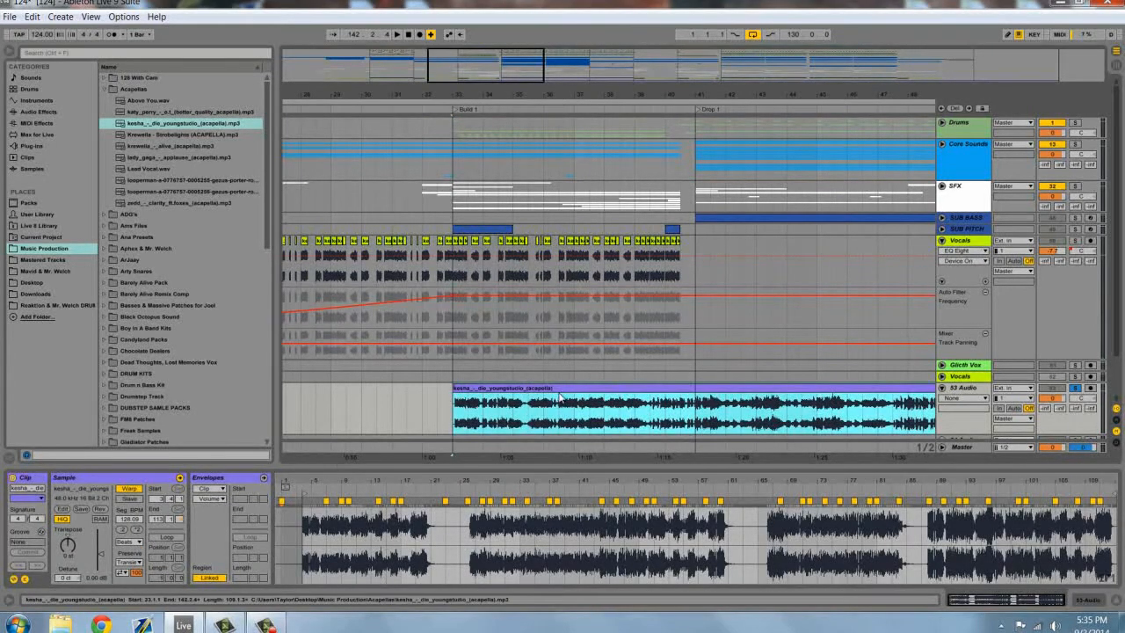
left_click(129, 541)
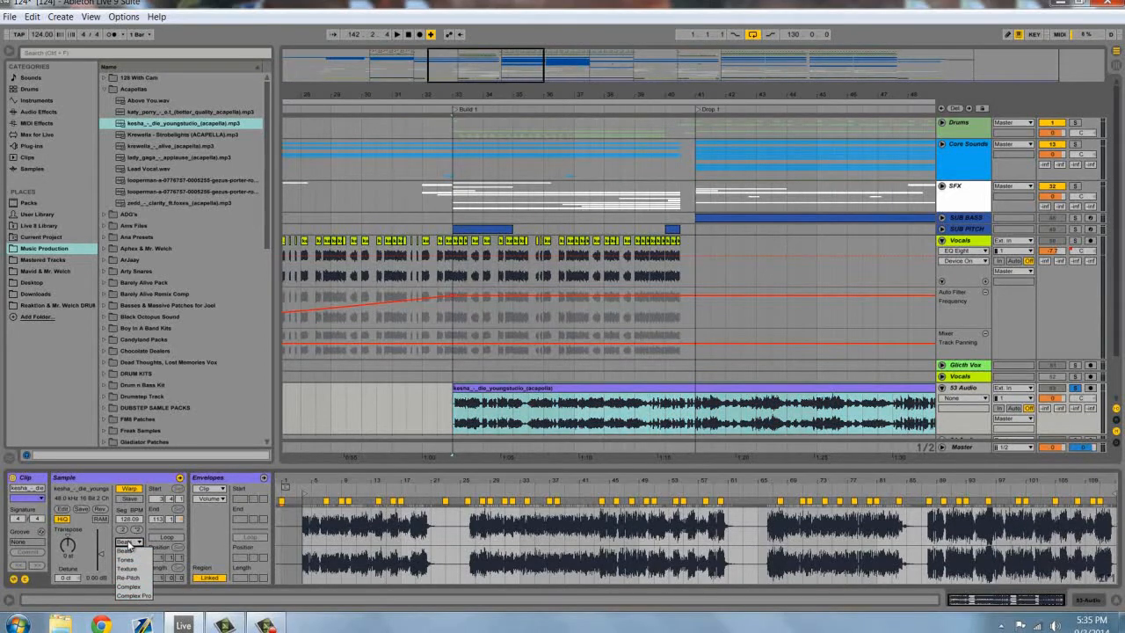
left_click(130, 586)
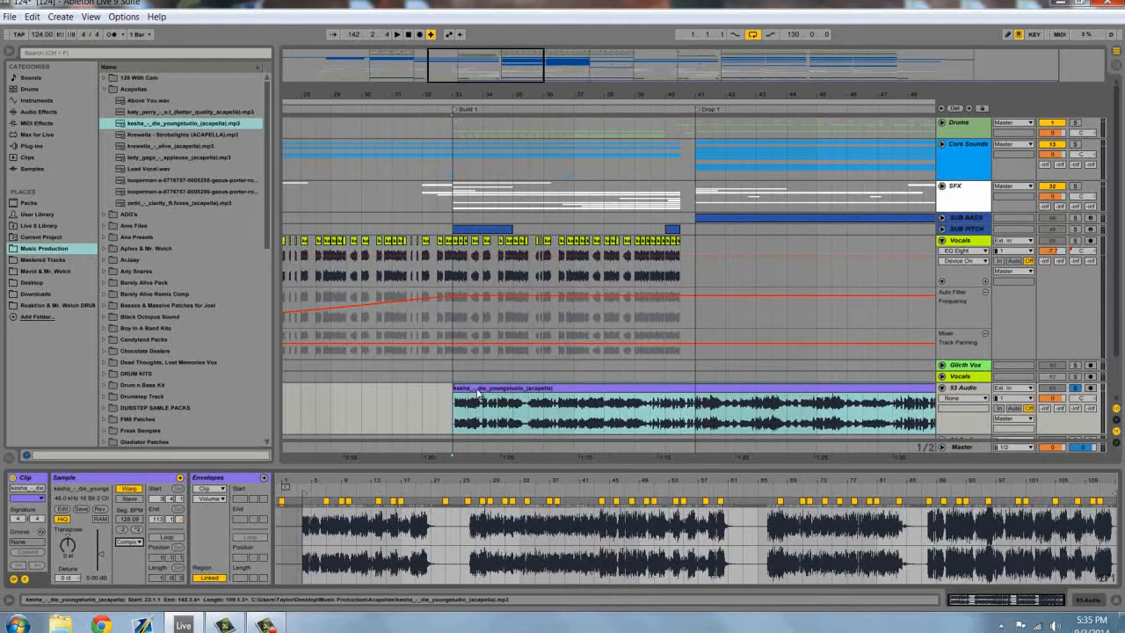
left_click(454, 405)
key("space")
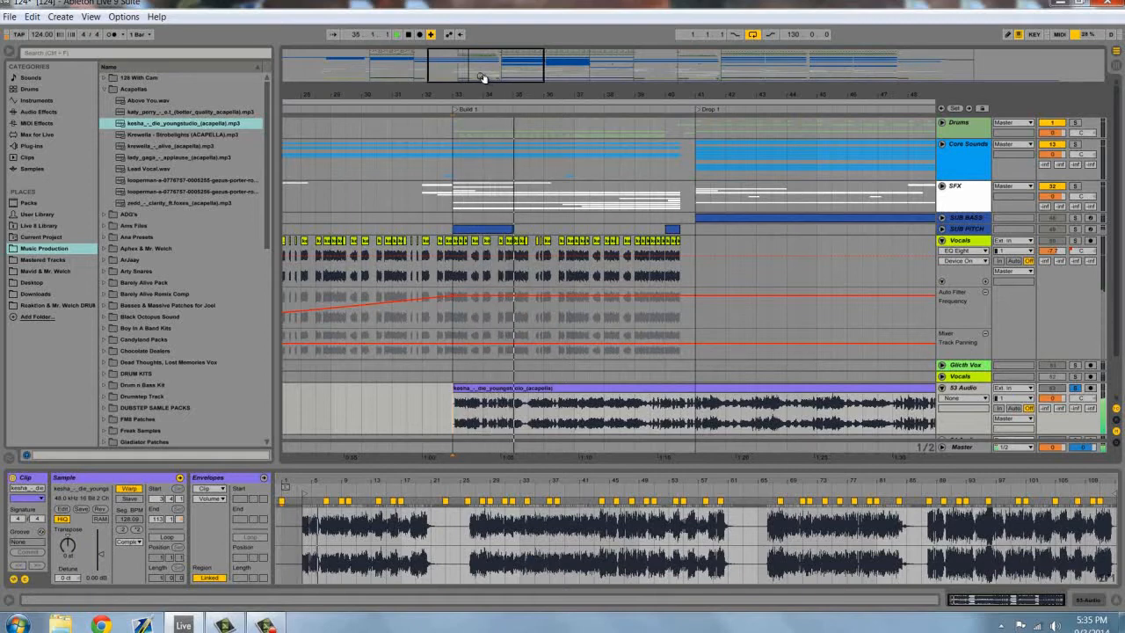
Transpose the acapella clip up 4 semitones and play it back
left_click(477, 403)
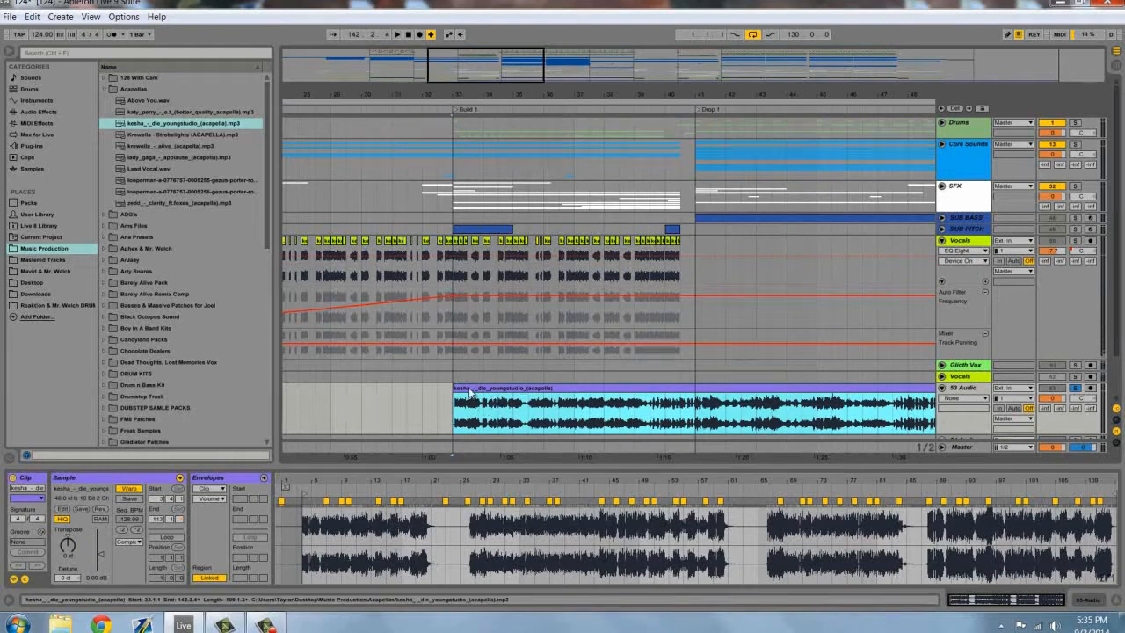
left_click(69, 545)
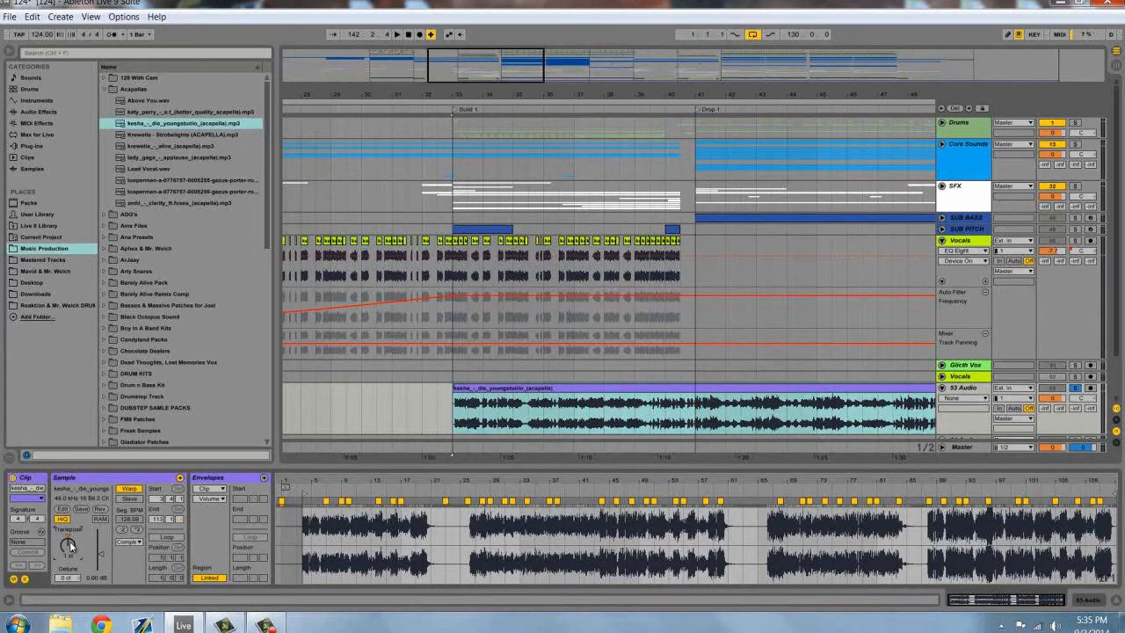
key("Up")
key("Up")
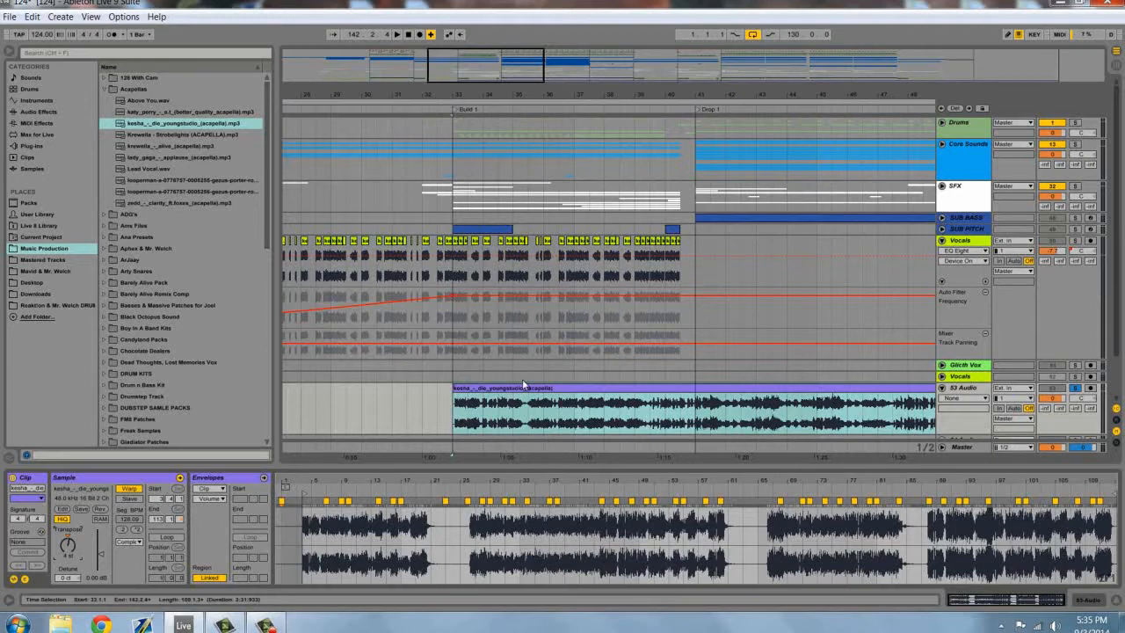
left_click(483, 389)
key("space")
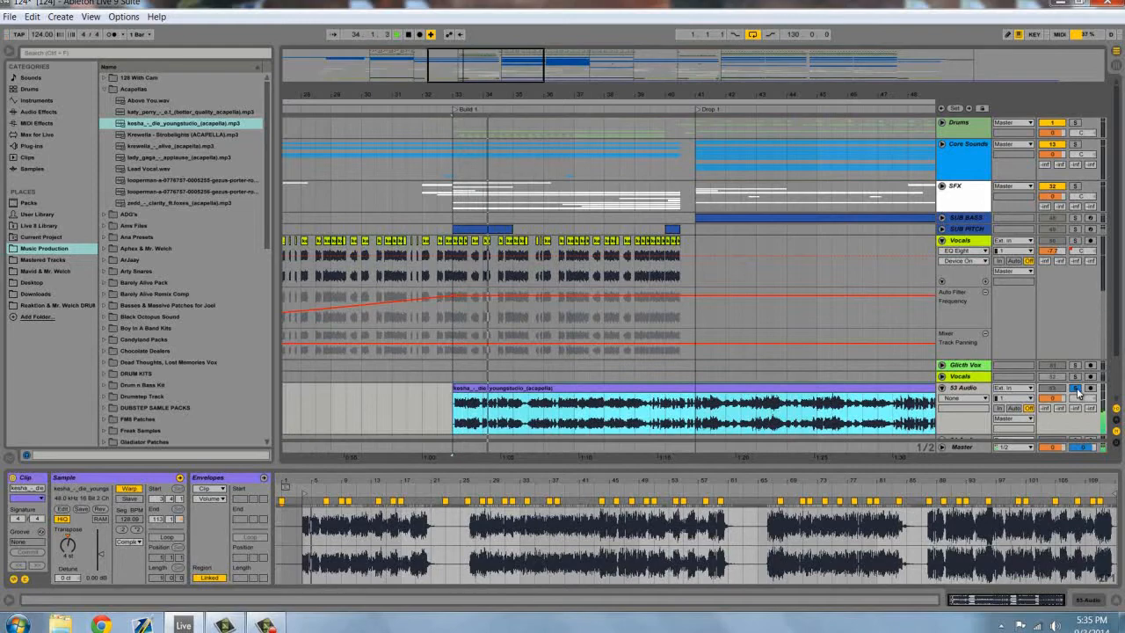
key("space")
Set the playback start to bar 33 and turn off solo on the acapella track
left_click_drag(455, 68, 457, 105)
left_click(464, 403)
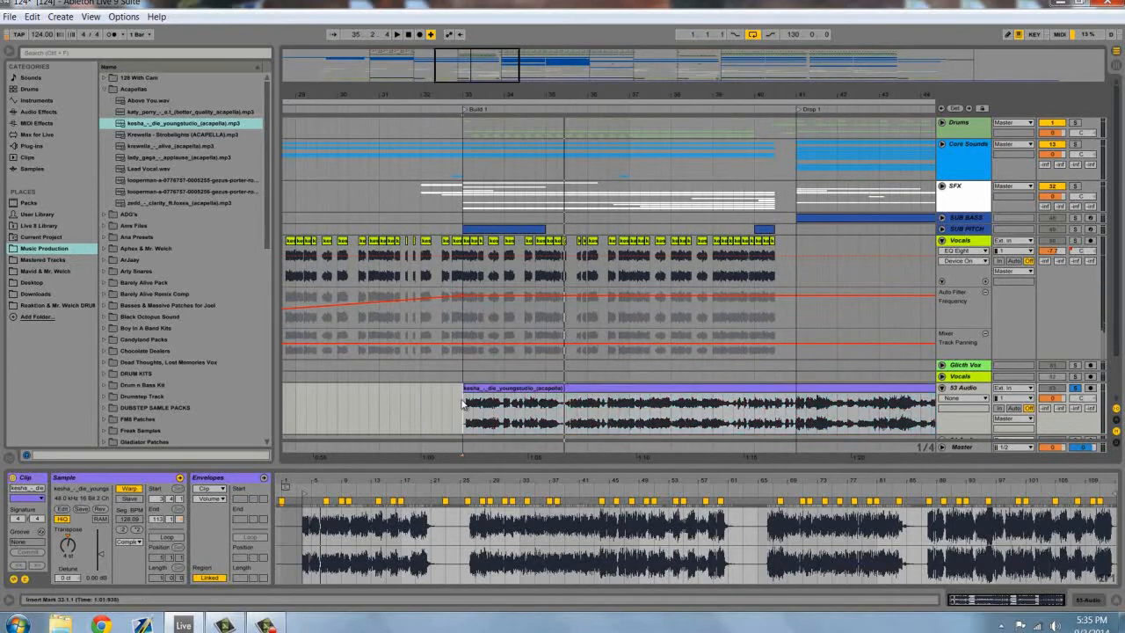
left_click(1075, 388)
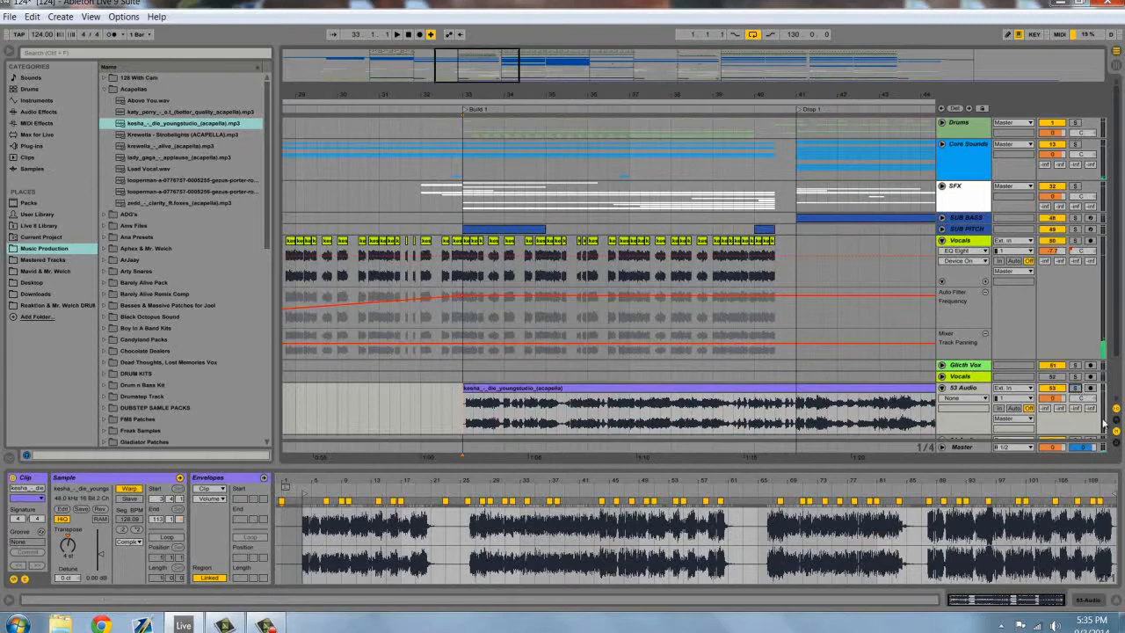
Solo the 53 Audio track and play the acapella from 33.3.3 in Build 1
left_click(1075, 388)
scroll(674, 374, "down", 2)
mouse_move(492, 75)
left_mouse_down()
mouse_move(448, 220)
mouse_move(418, 391)
left_mouse_up()
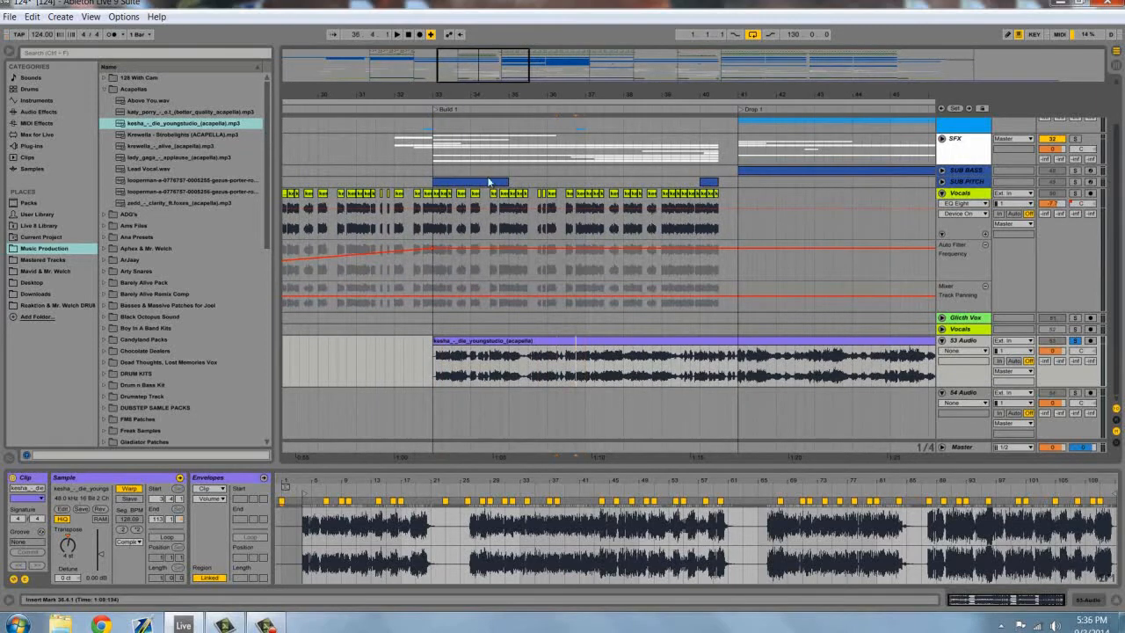
mouse_move(482, 67)
left_mouse_down()
mouse_move(466, 97)
mouse_move(438, 374)
left_mouse_up()
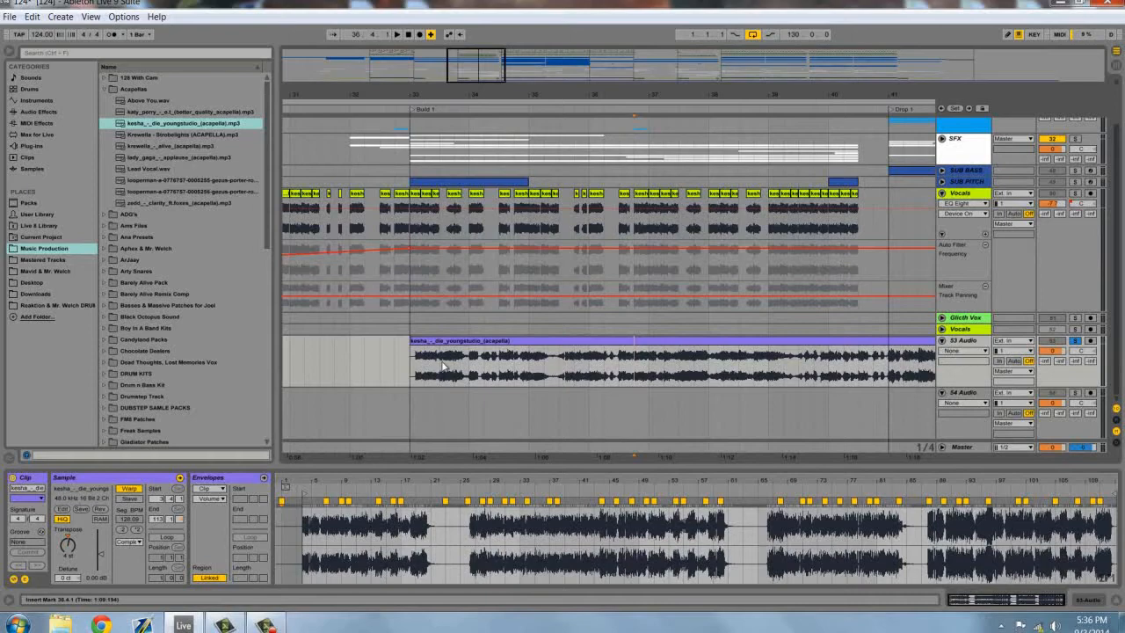
left_click_drag(463, 73, 461, 348)
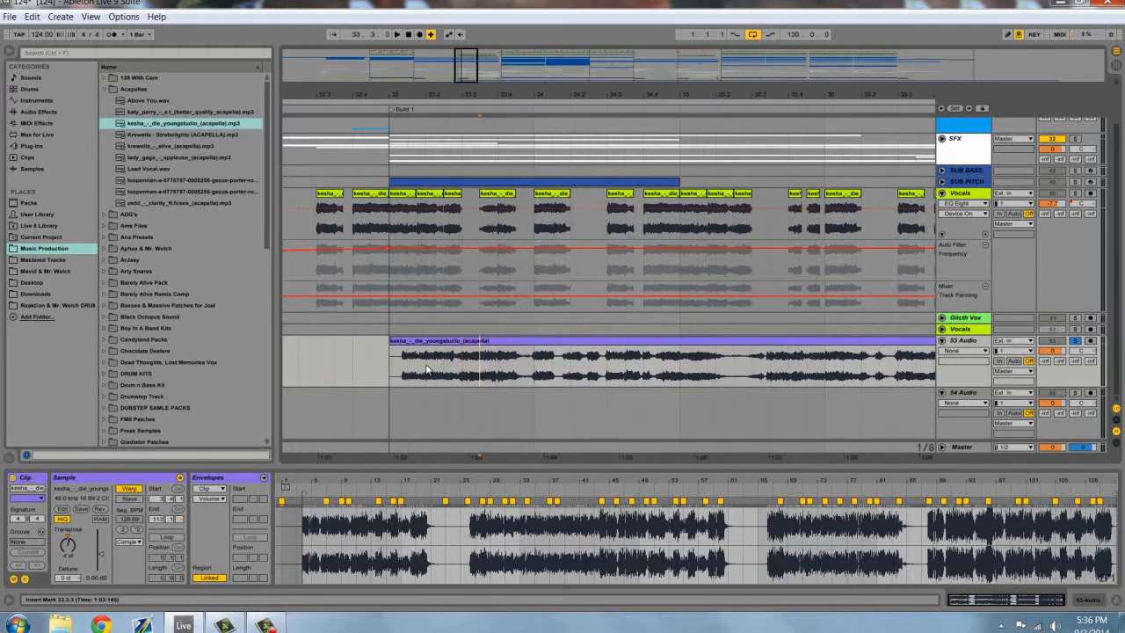
key("space")
left_click(480, 367)
Play the soloed acapella from bar 35 and again from bar 36
left_click_drag(468, 65, 495, 60)
left_click(546, 378)
key("space")
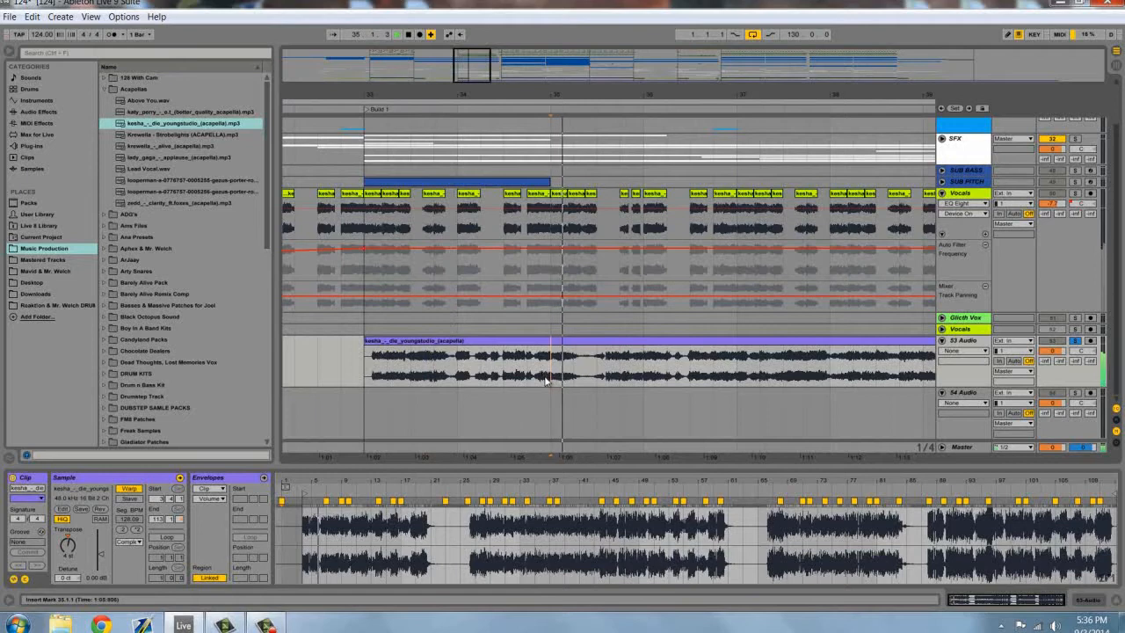
key("space")
left_click(638, 378)
key("space")
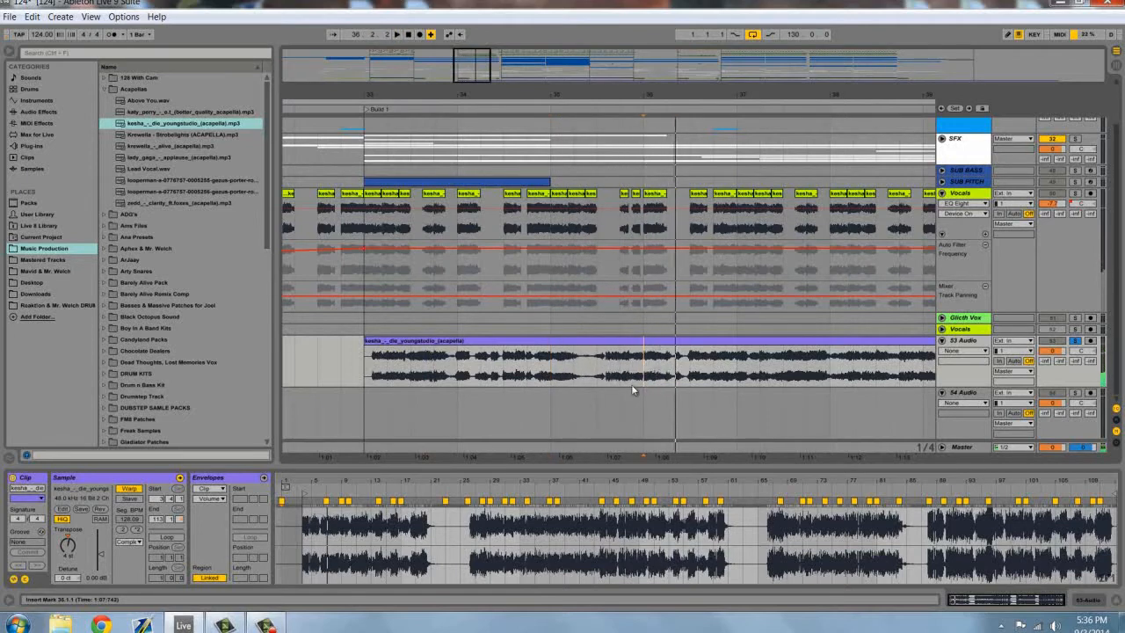
Solo the chopped Vocals track and play it around bar 35 for comparison
left_click(537, 224)
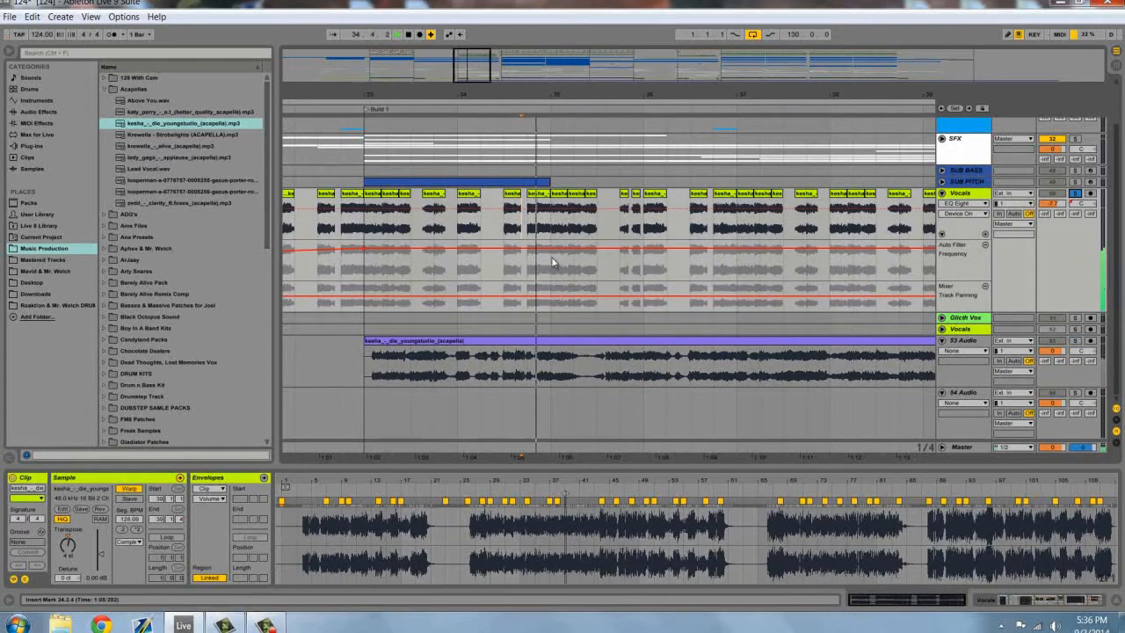
left_click(554, 225)
key("space")
key("space")
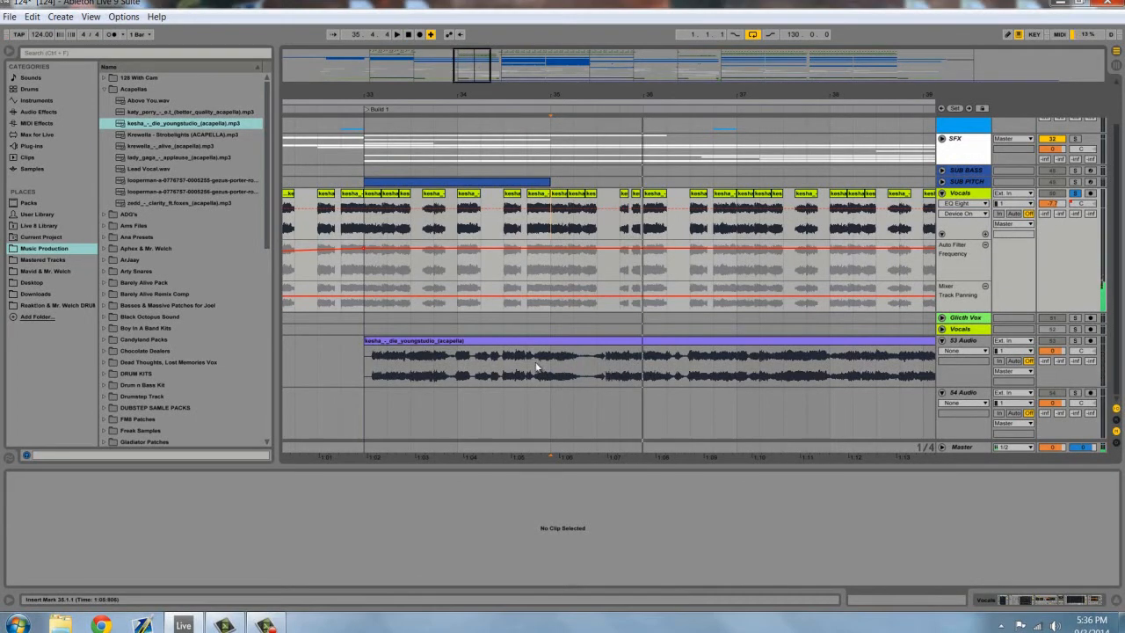
Solo the 53 Audio track, play the acapella from 34.4.1 and select its beat from 36.1.1 to 36.2.1
left_click(537, 366)
left_click(1073, 340)
key("space")
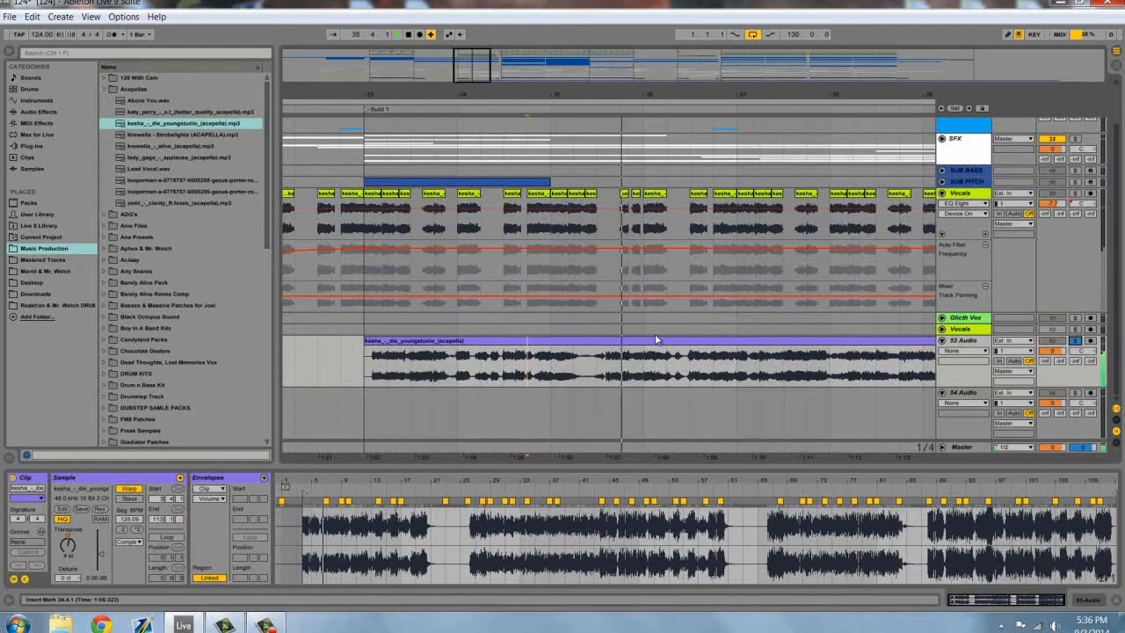
left_click_drag(645, 371, 666, 373)
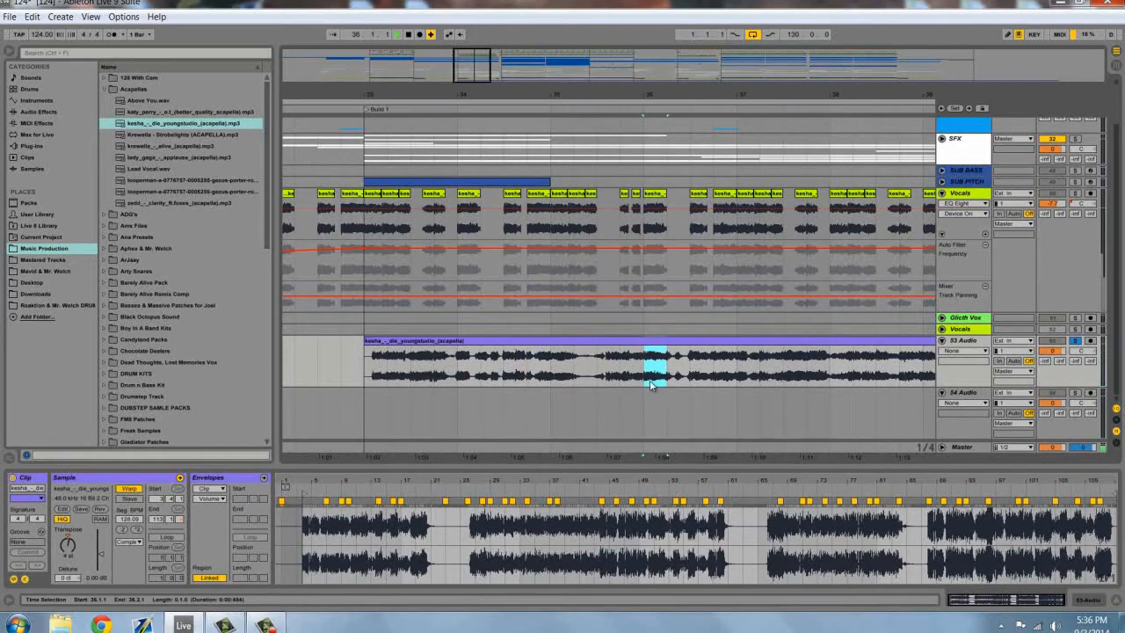
left_click_drag(482, 78, 486, 77)
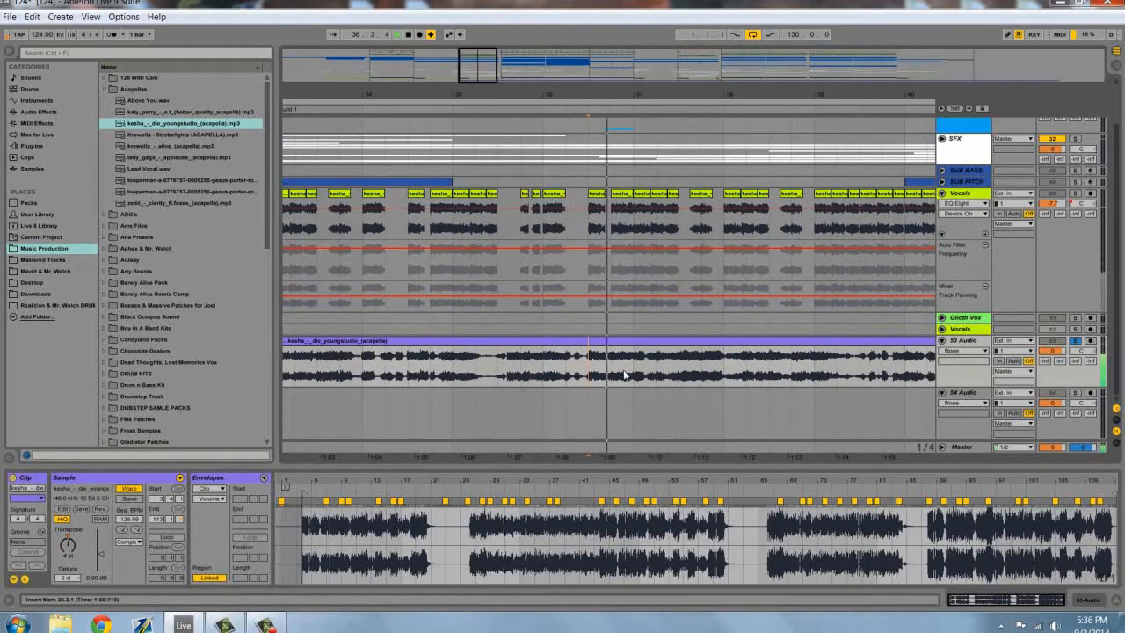
Play the acapella around bar 37, including from 37.2.1, to find a phrase worth cutting out
key("space")
left_click(658, 369)
key("space")
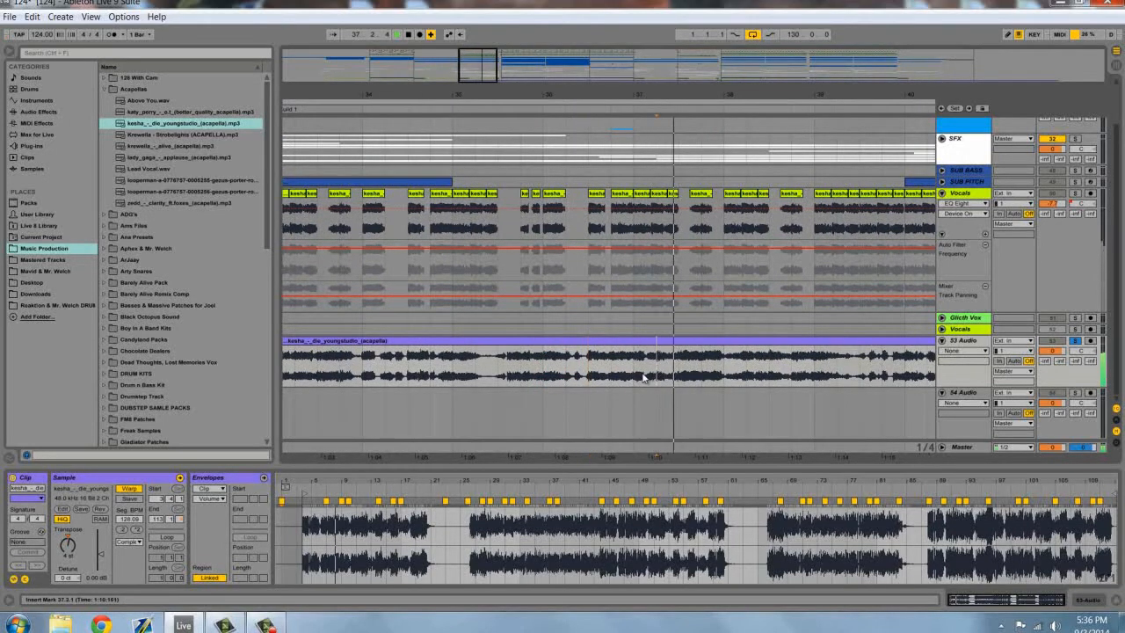
left_click(646, 371)
left_click_drag(480, 64, 483, 74)
key("space")
left_click_drag(483, 70, 484, 58)
Copy a slice of length 0.1.2 from bar 37 of the acapella onto the 54 Audio track at 33.2.1
left_click_drag(659, 375, 678, 349)
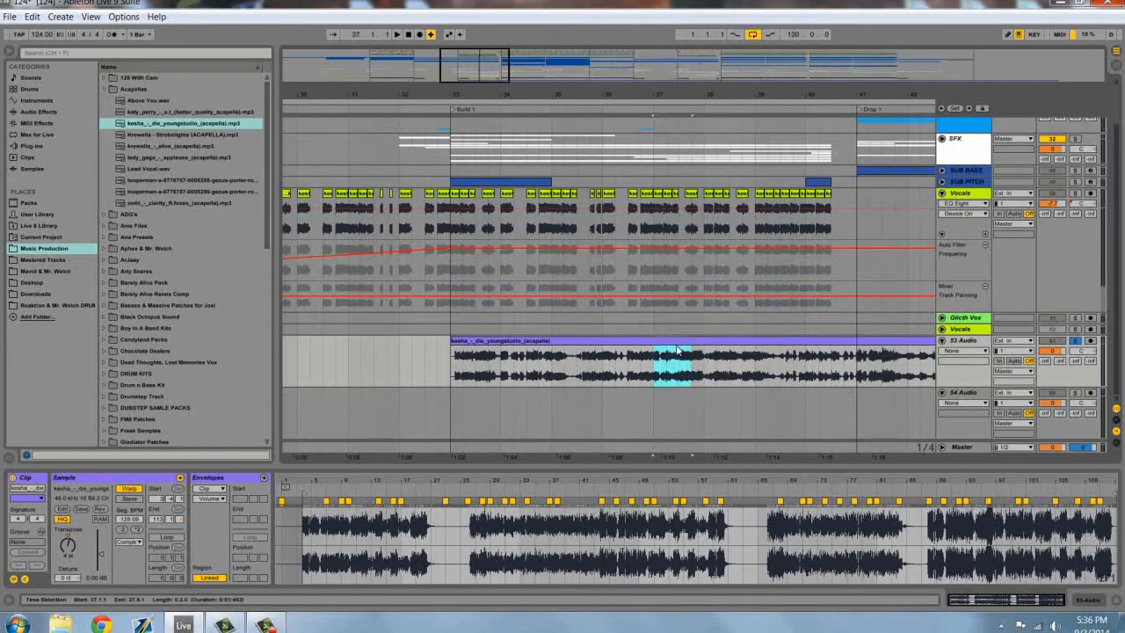
left_click(671, 370)
left_click_drag(469, 64, 471, 77)
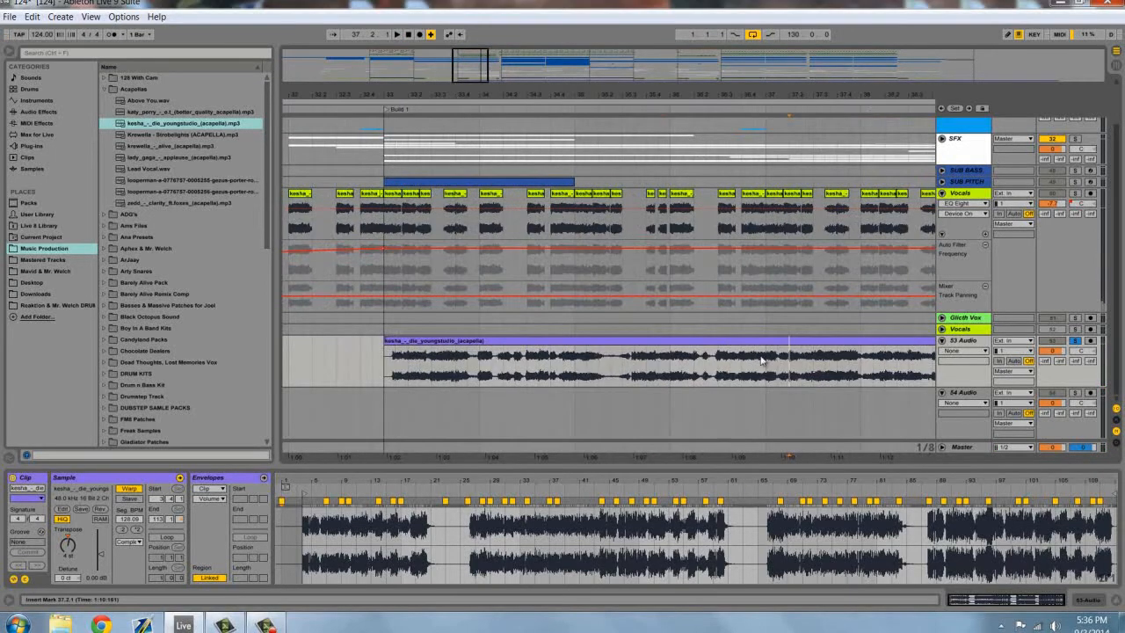
left_click_drag(778, 367, 435, 405)
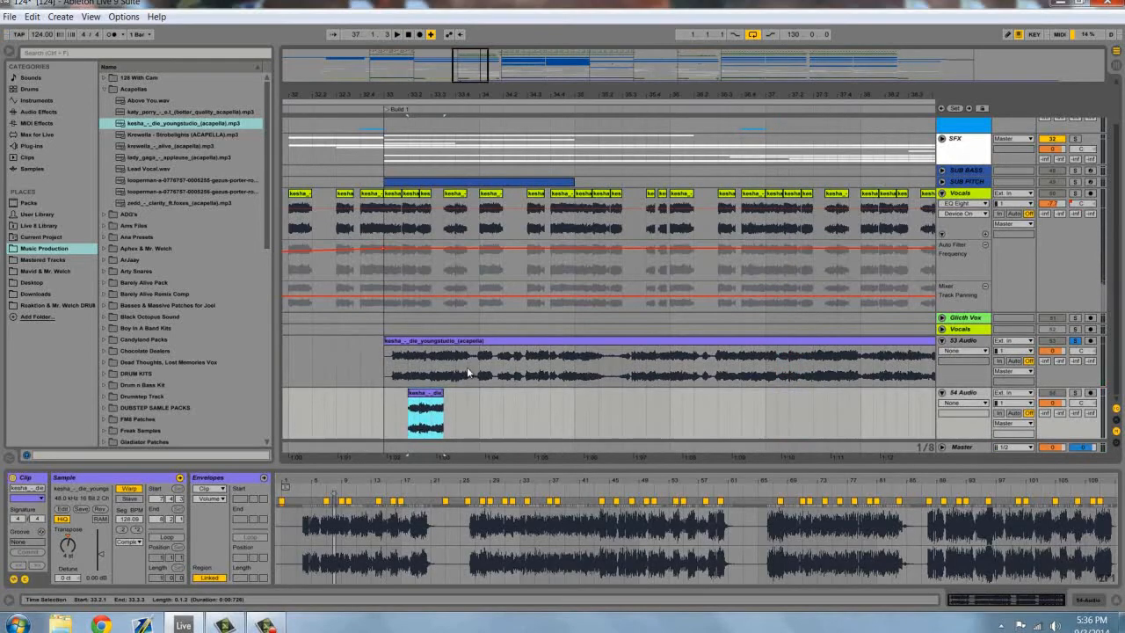
Copy the one-beat acapella slice at 36.1.1 onto the 54 Audio track in bar 32, just before Build 1
left_click(432, 358)
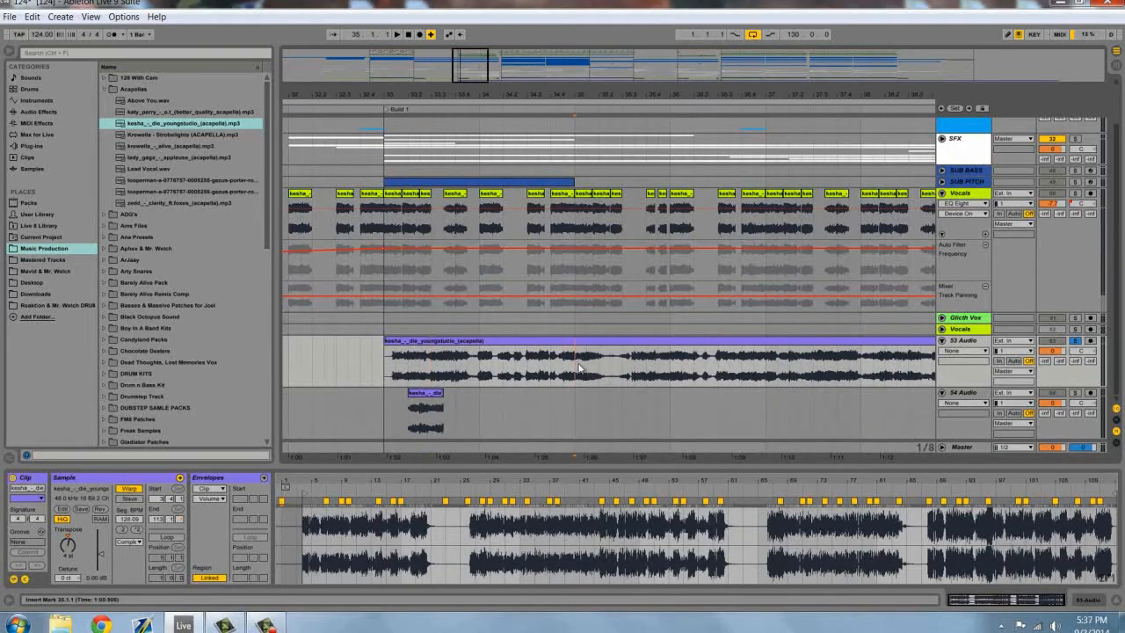
left_click_drag(671, 367, 344, 411)
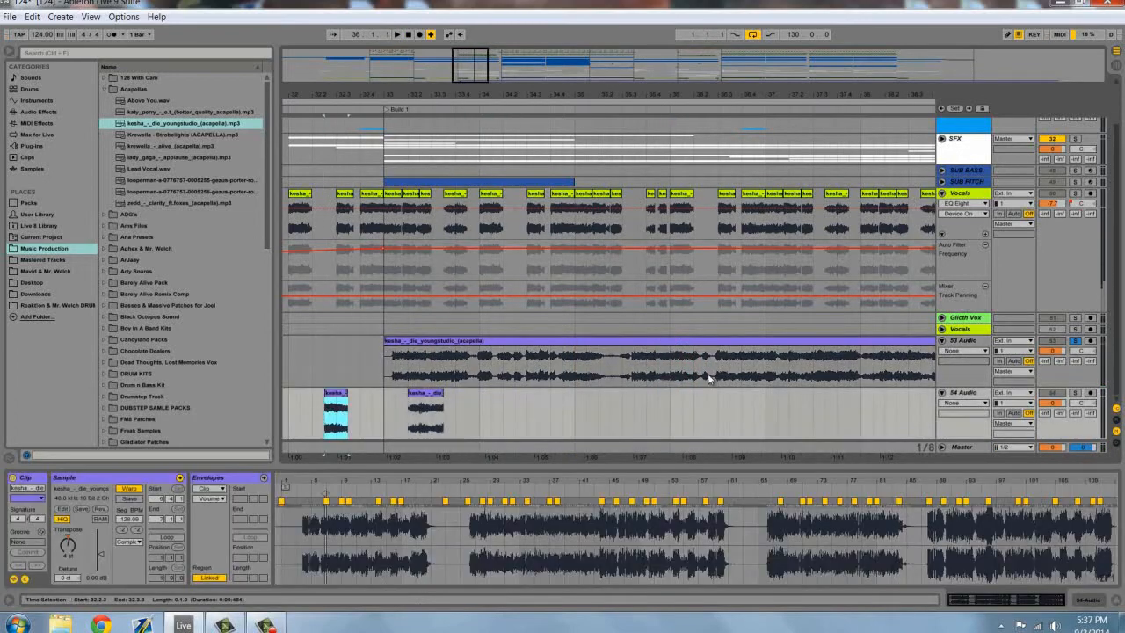
Play the acapella from 39.3.1, shortly before Drop 1, to look for another slice
left_click_drag(456, 72, 470, 68)
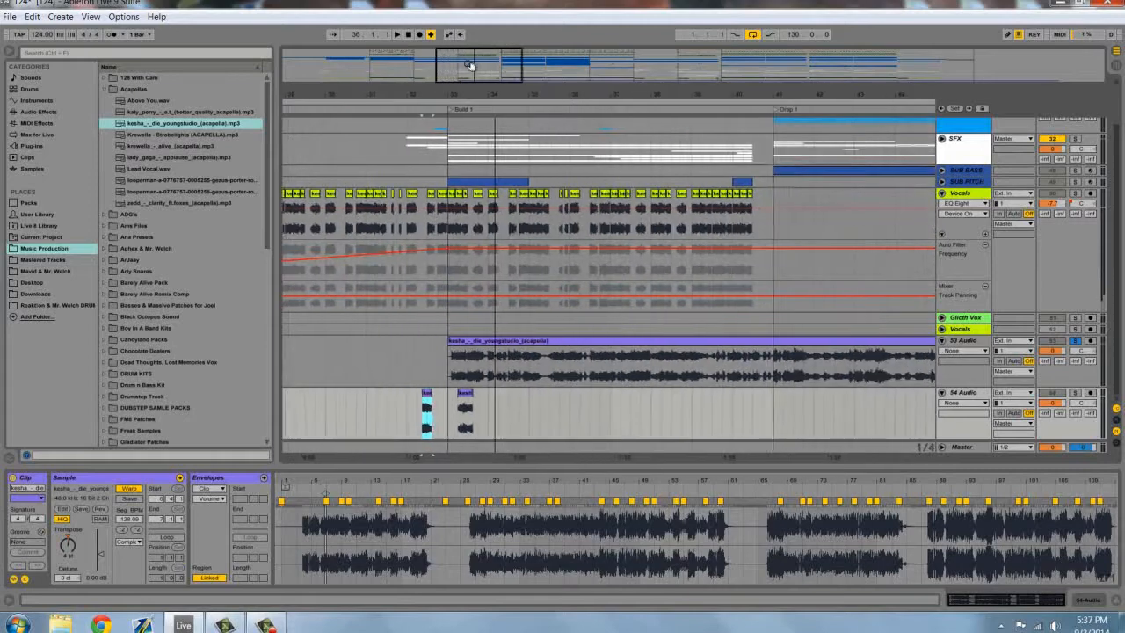
left_click_drag(624, 458, 434, 471)
left_click(469, 377)
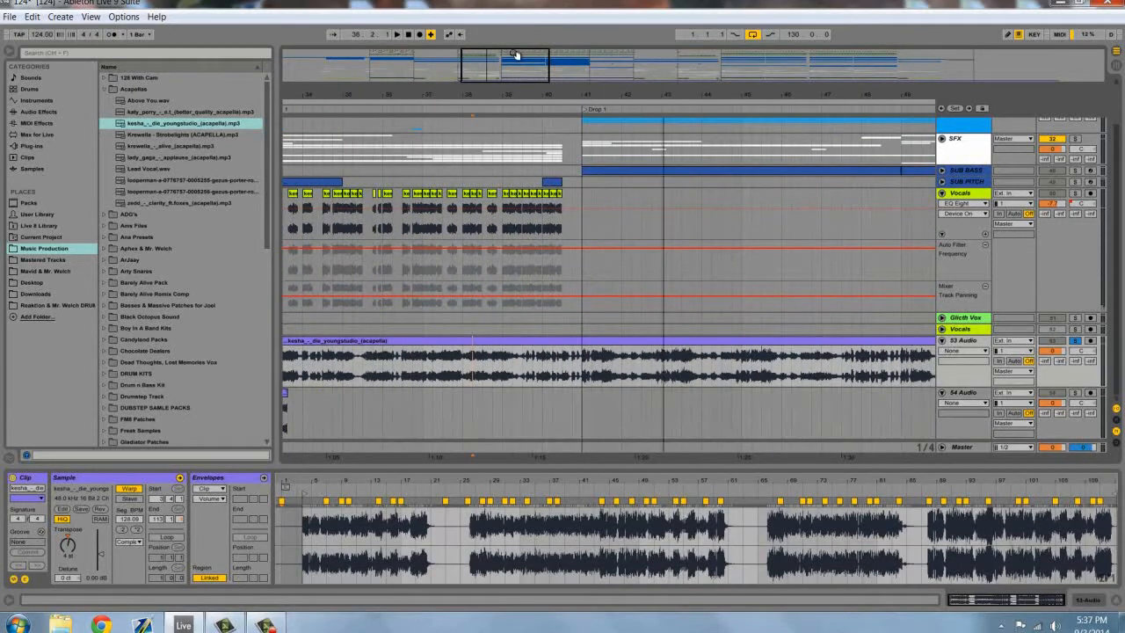
left_click_drag(517, 55, 515, 64)
key("space")
left_click(502, 378)
key("space")
key("space")
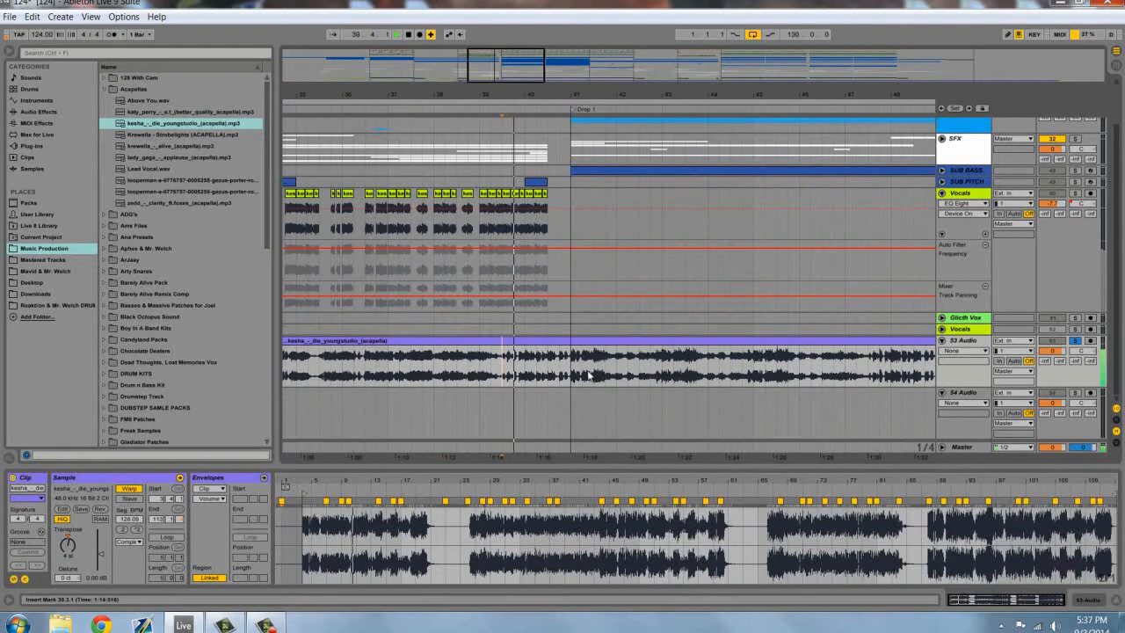
Play the acapella inside Drop 1 from 41.2.1 and 42.1.1 to pick out the next slice
left_click_drag(527, 62, 504, 68)
left_click(587, 369)
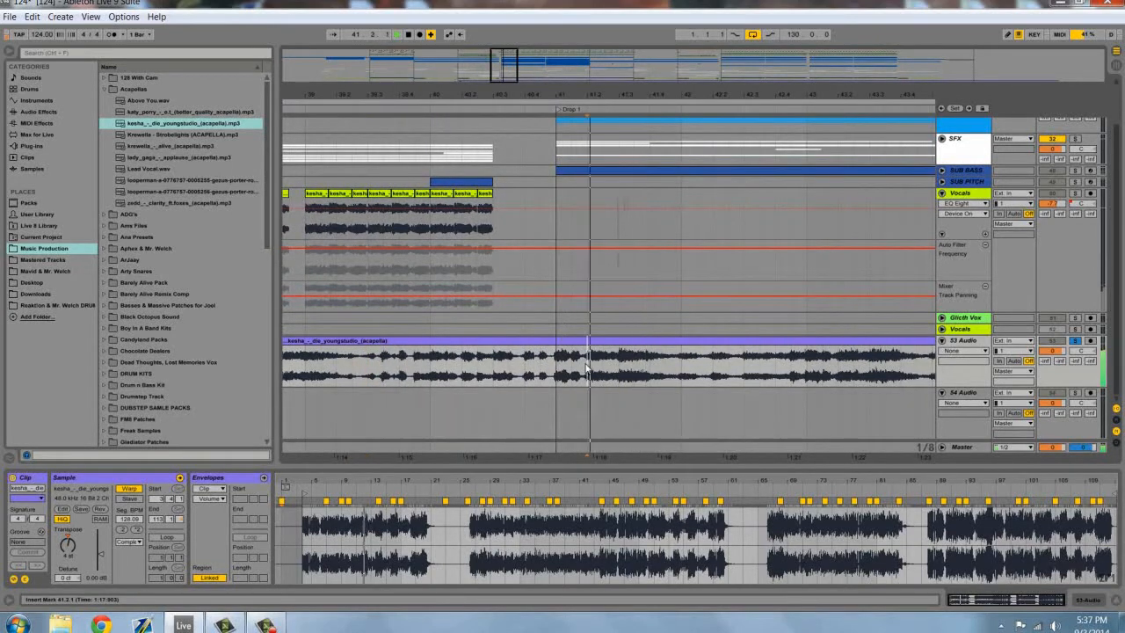
key("space")
left_click_drag(587, 369, 383, 396)
left_click(602, 372)
key("space")
left_click_drag(495, 64, 525, 76)
left_click(508, 373)
key("space")
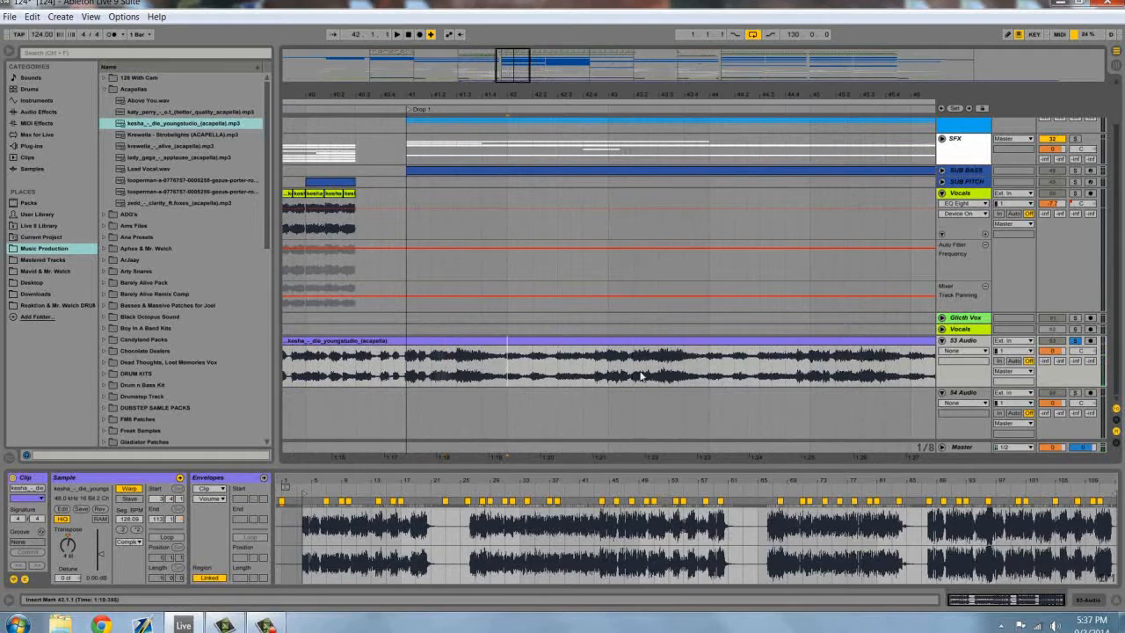
key("space")
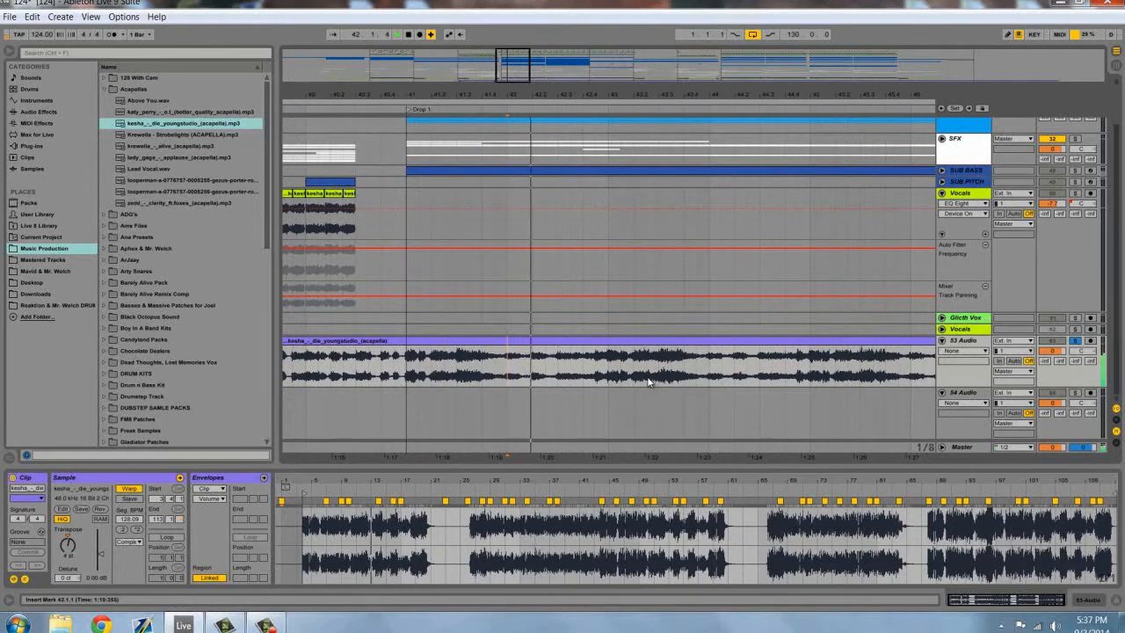
Copy a short acapella slice from around bar 42 onto the 54 Audio track at 34.1.1
left_click(481, 371)
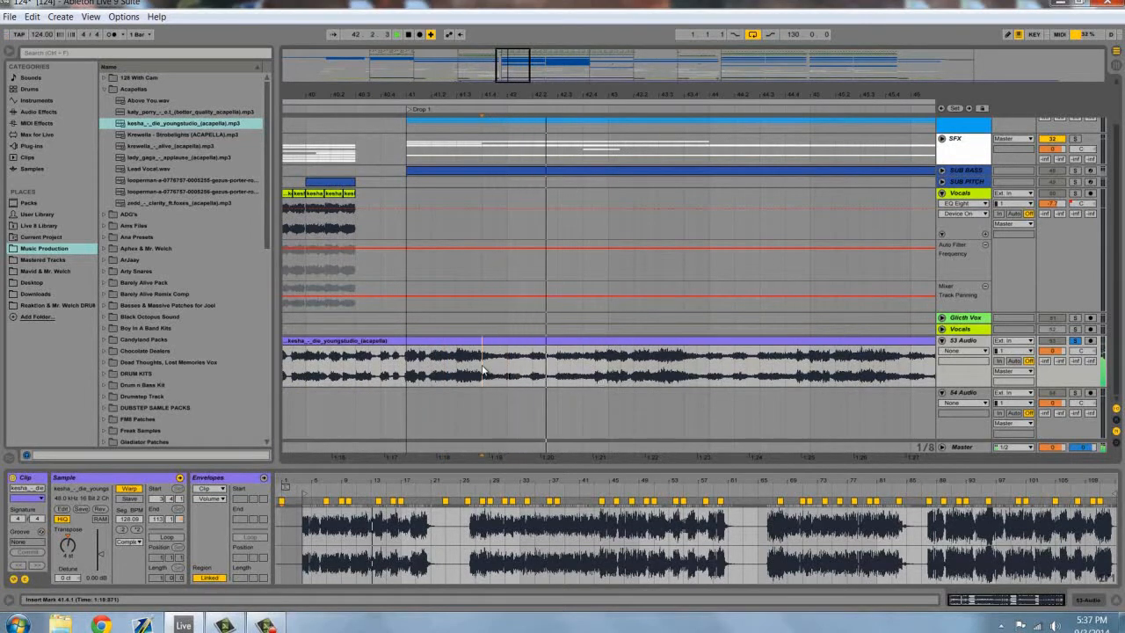
left_click_drag(520, 68, 457, 68)
left_click_drag(741, 395, 521, 397)
Play the acapella around bar 37 and copy the slice at 37.3.1 onto the 54 Audio track, ending at bar 35
left_click_drag(474, 66, 473, 93)
left_click(655, 369)
key("space")
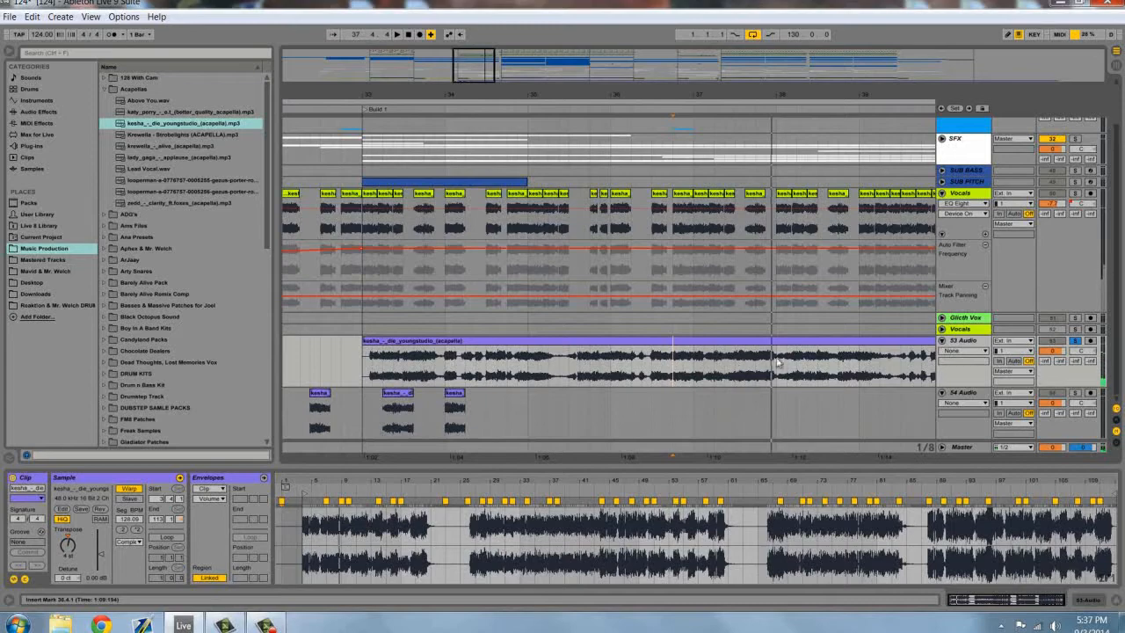
left_click(735, 370)
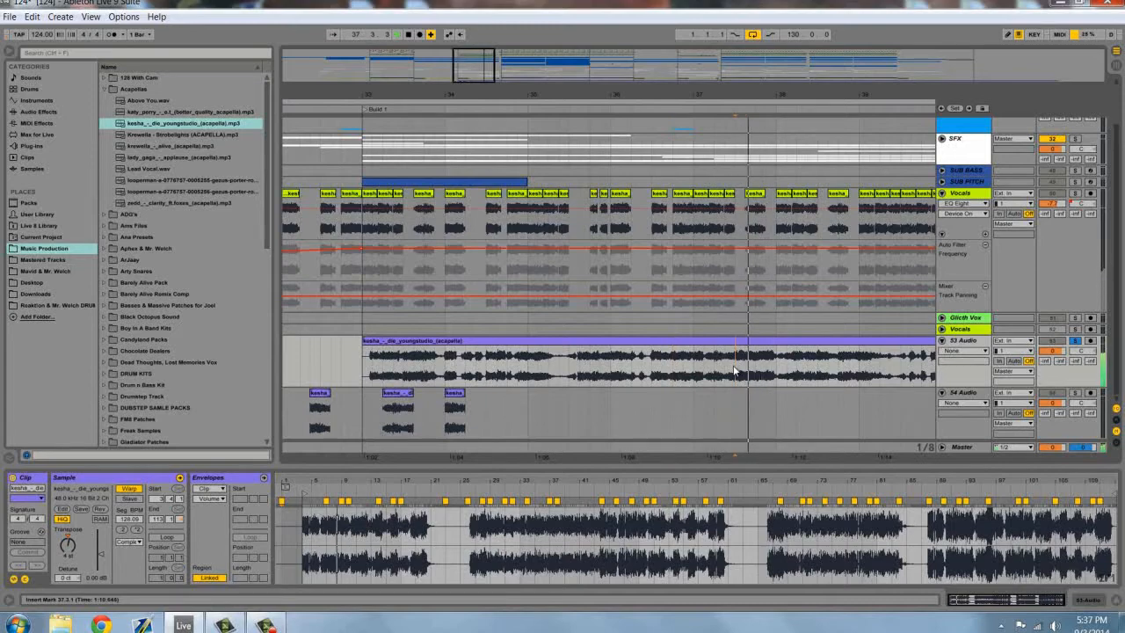
left_click_drag(734, 370, 516, 409)
key("space")
Solo the 54 Audio track and play the first copied slice in bar 32
left_click(1075, 393)
key("space")
left_click_drag(484, 62, 477, 64)
left_click(425, 416)
key("space")
key("space")
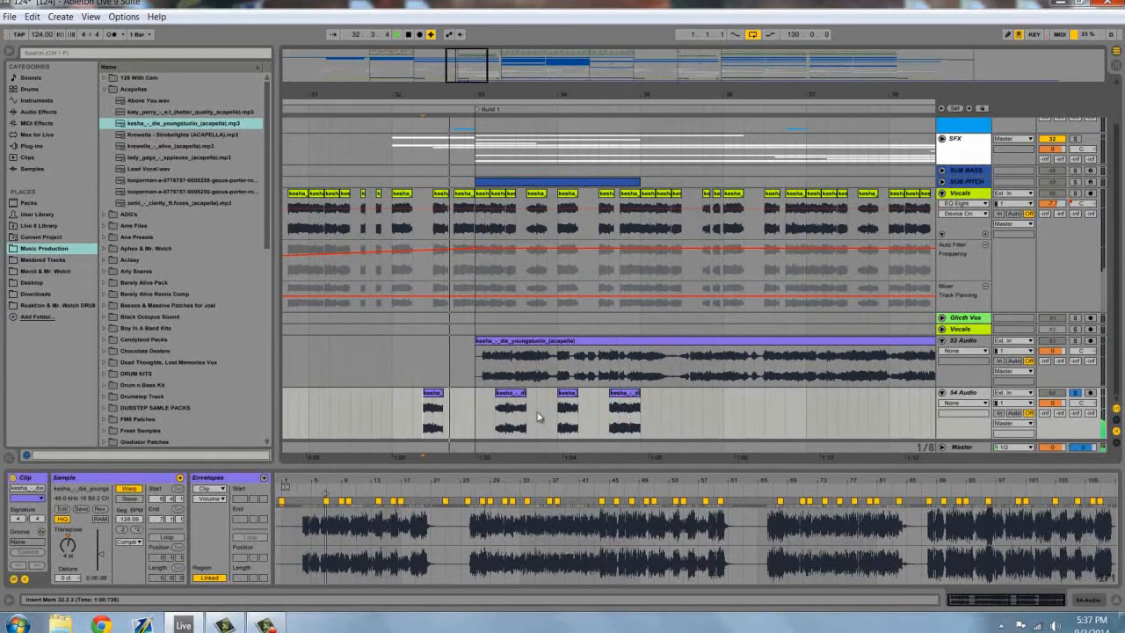
Play the remaining three slices on the 54 Audio track one after another
left_click(497, 411)
key("space")
key("space")
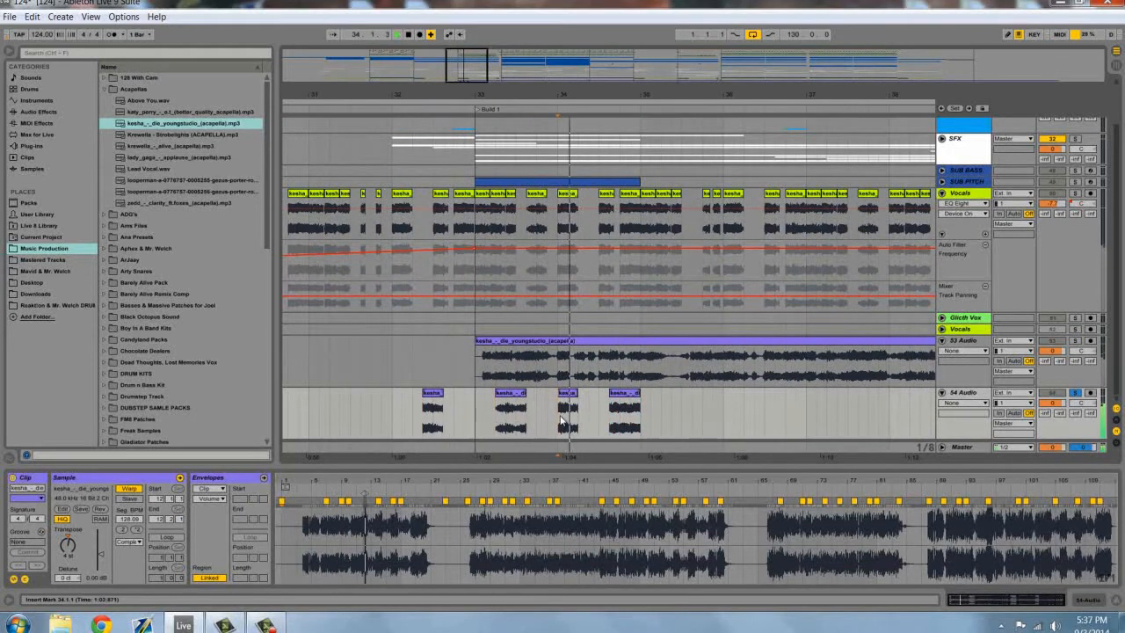
left_click(613, 408)
left_click(613, 409)
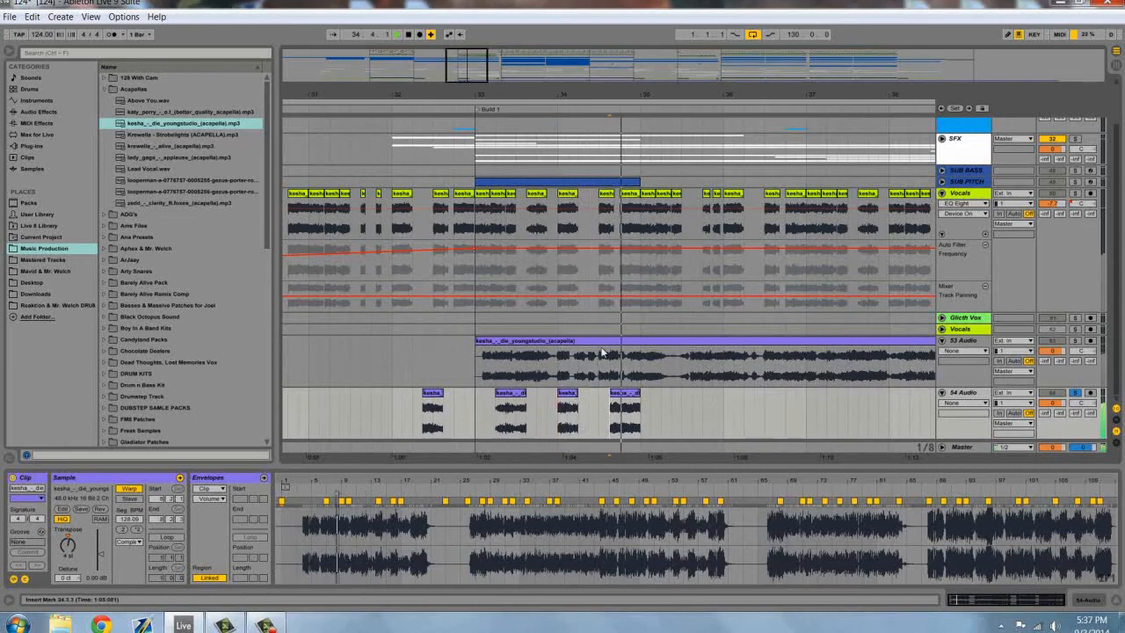
Move the first slice on the 54 Audio track from bar 32 to just after the last slice in bar 35
mouse_move(471, 77)
left_mouse_down()
mouse_move(470, 54)
mouse_move(469, 95)
left_mouse_up()
left_click_drag(551, 393, 687, 403)
left_click_drag(491, 67, 489, 85)
Solo the Vocals track and play the chopped vocals from 33.1.1 at the start of Build 1
left_click(442, 225)
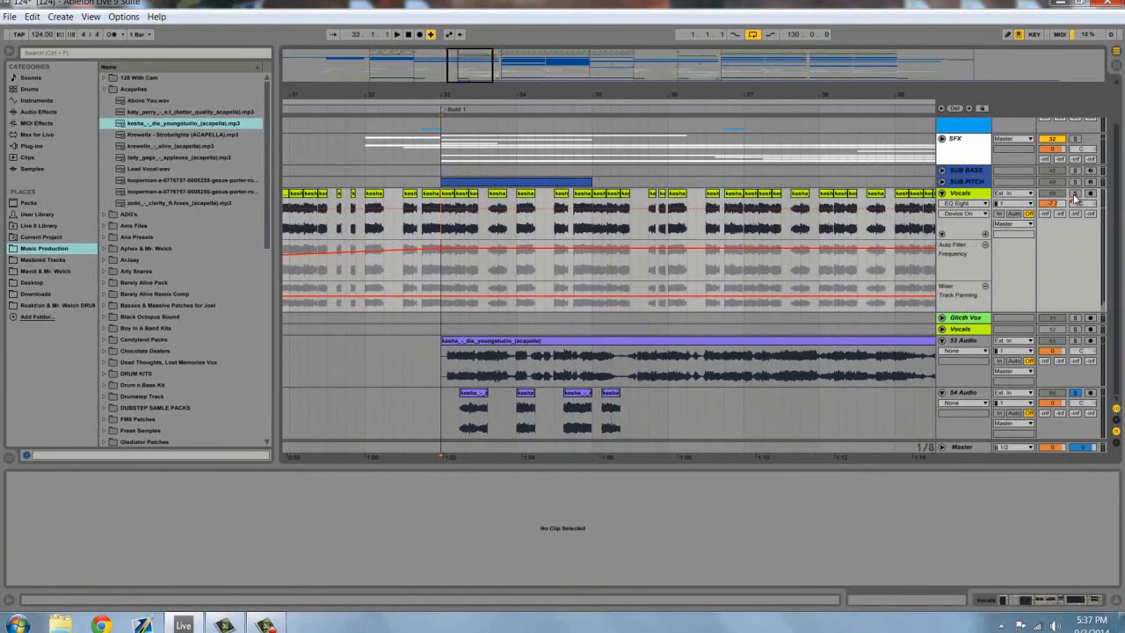
key("space")
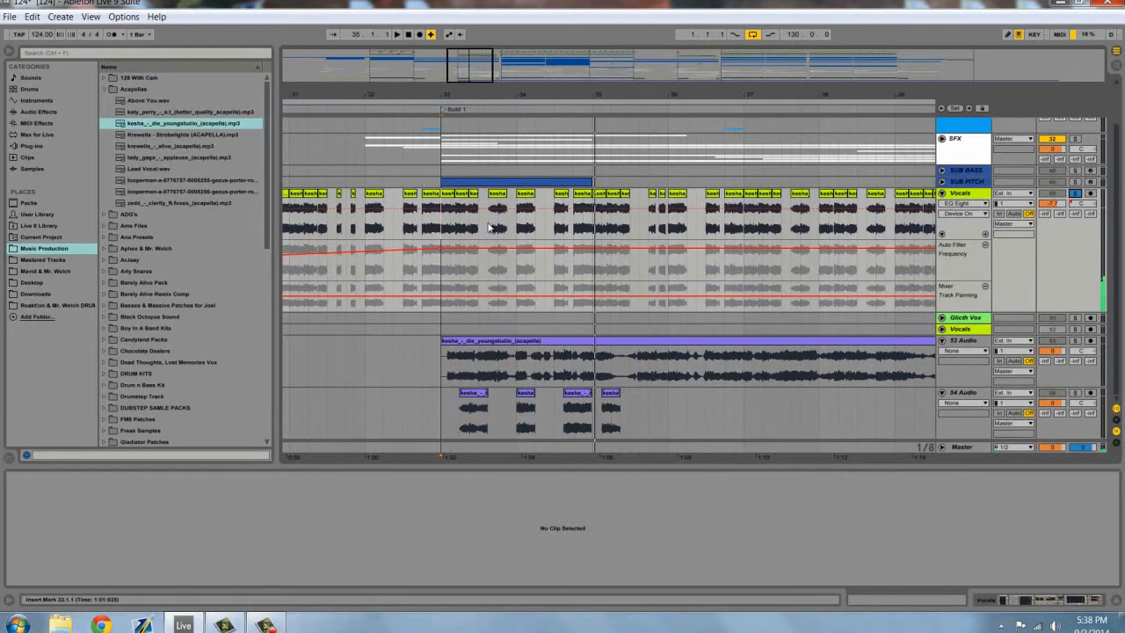
left_click_drag(462, 54, 475, 64)
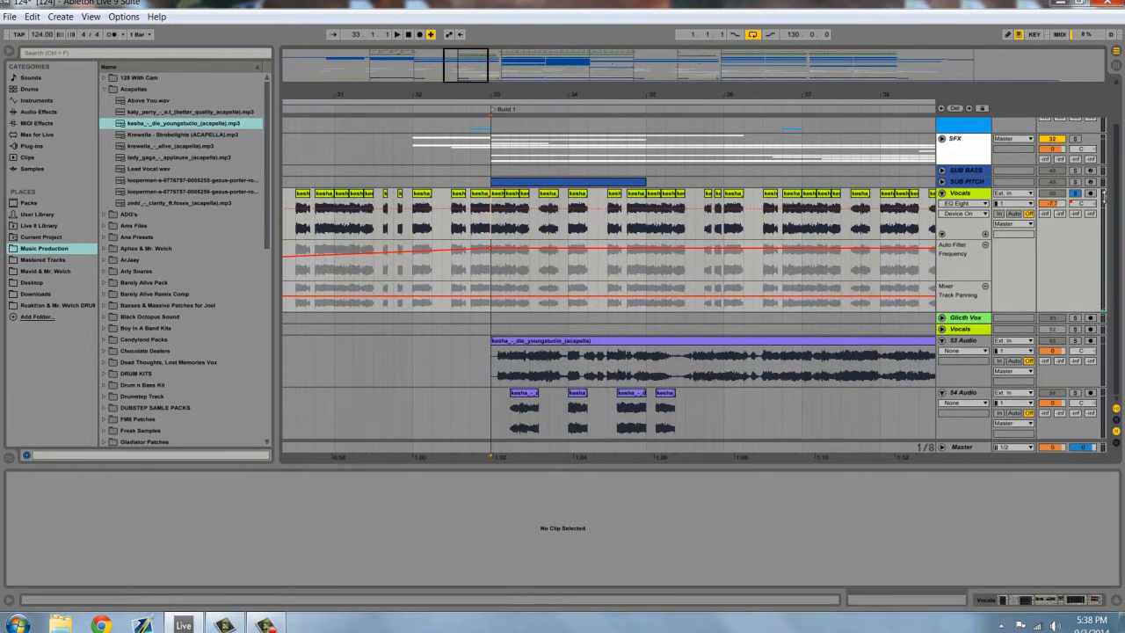
Turn off solo on the Vocals track and play the full mix from bar 33 with 53 Audio and 54 Audio deactivated
left_click(1076, 193)
key("space")
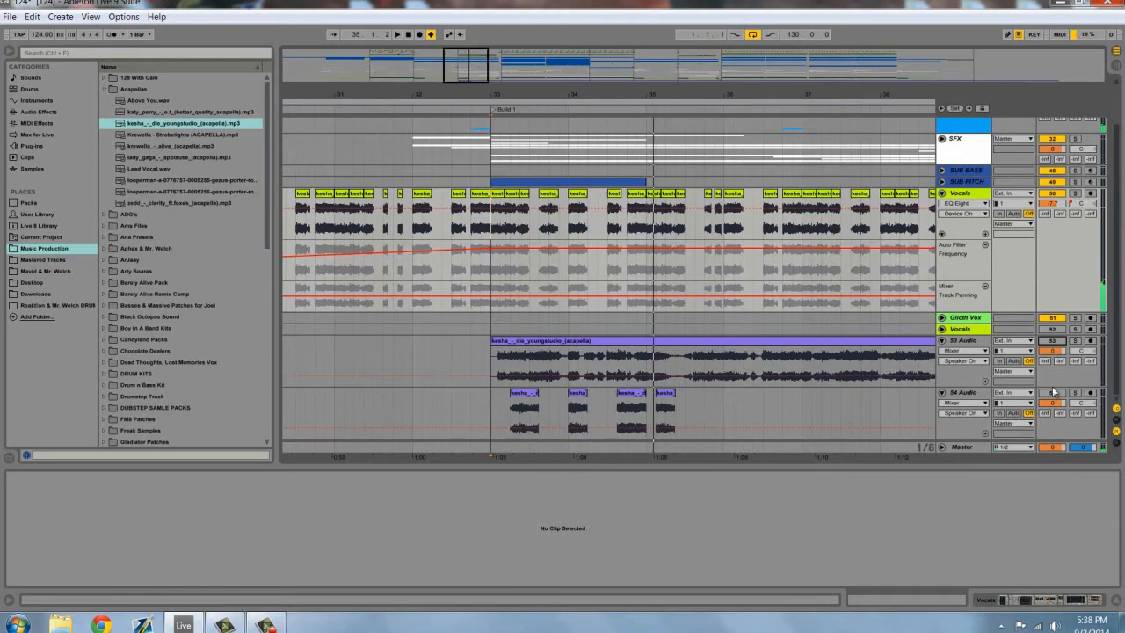
Delete the 53 Audio and 54 Audio tracks from the arrangement
left_click_drag(453, 67, 460, 50)
left_click(976, 342)
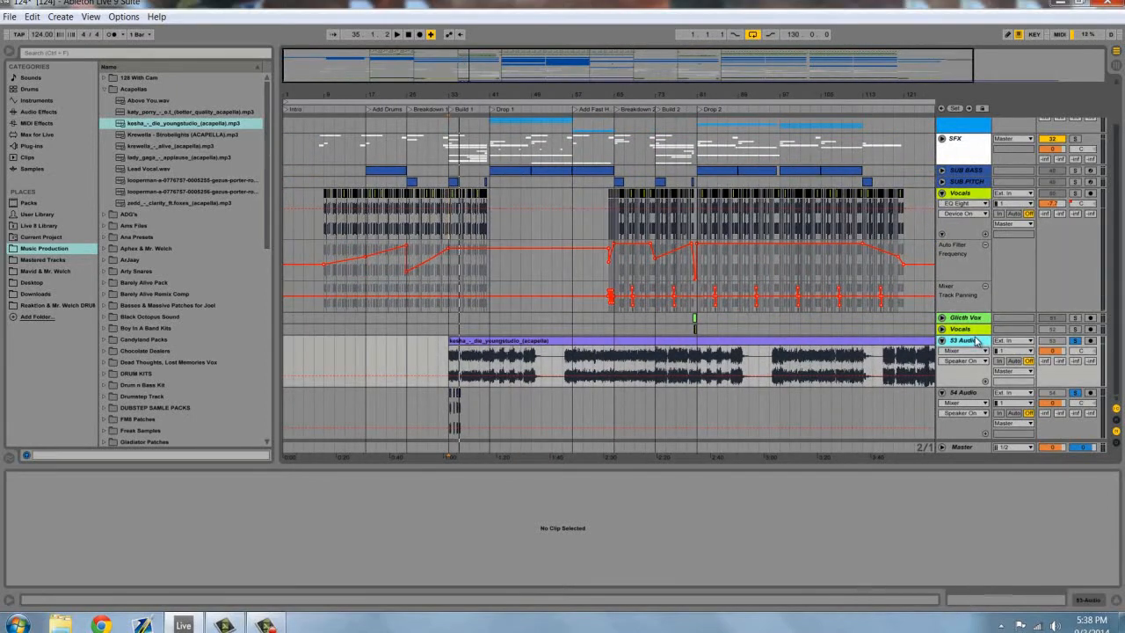
key("Delete")
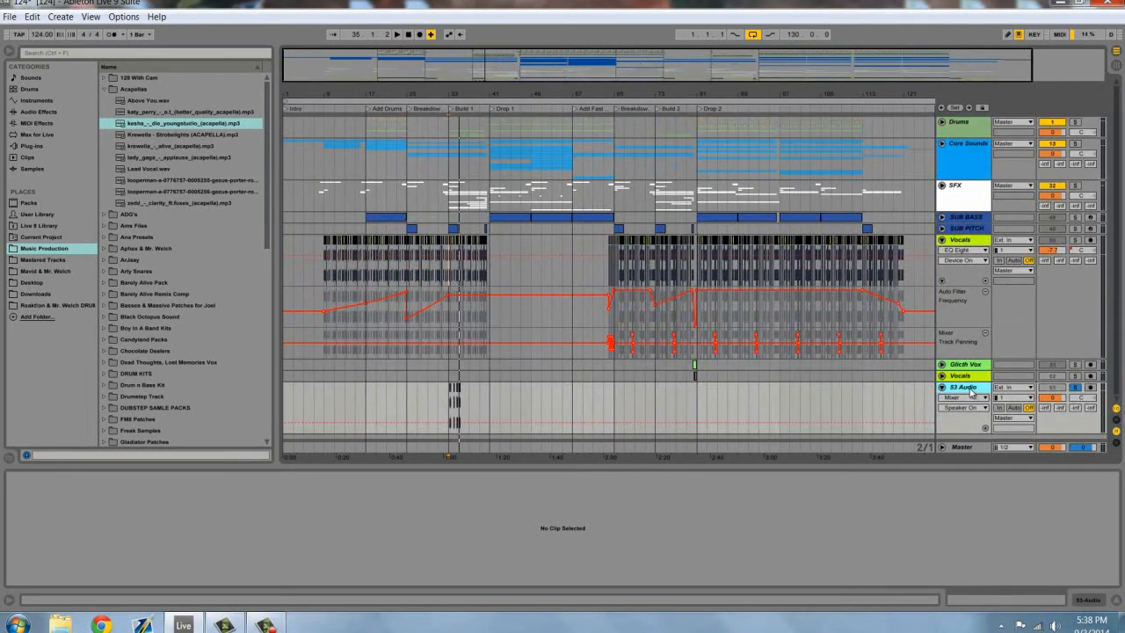
key("Delete")
left_click_drag(406, 67, 445, 264)
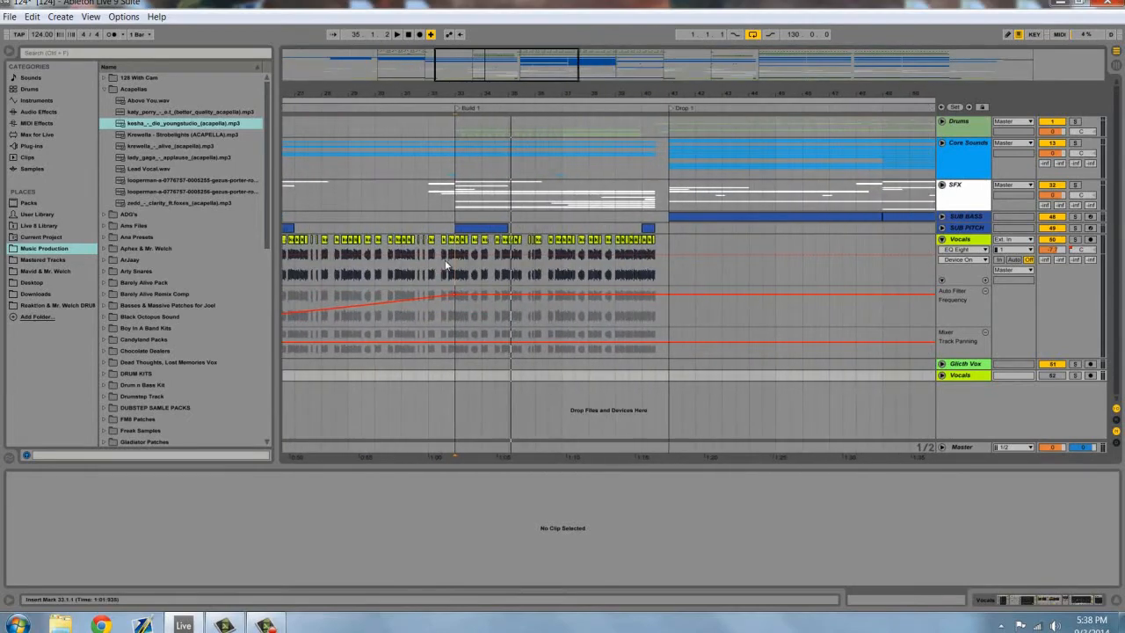
Set the play position to 33.1.1, show the Vocals track's device chain and select the first Compressor
left_click(456, 269)
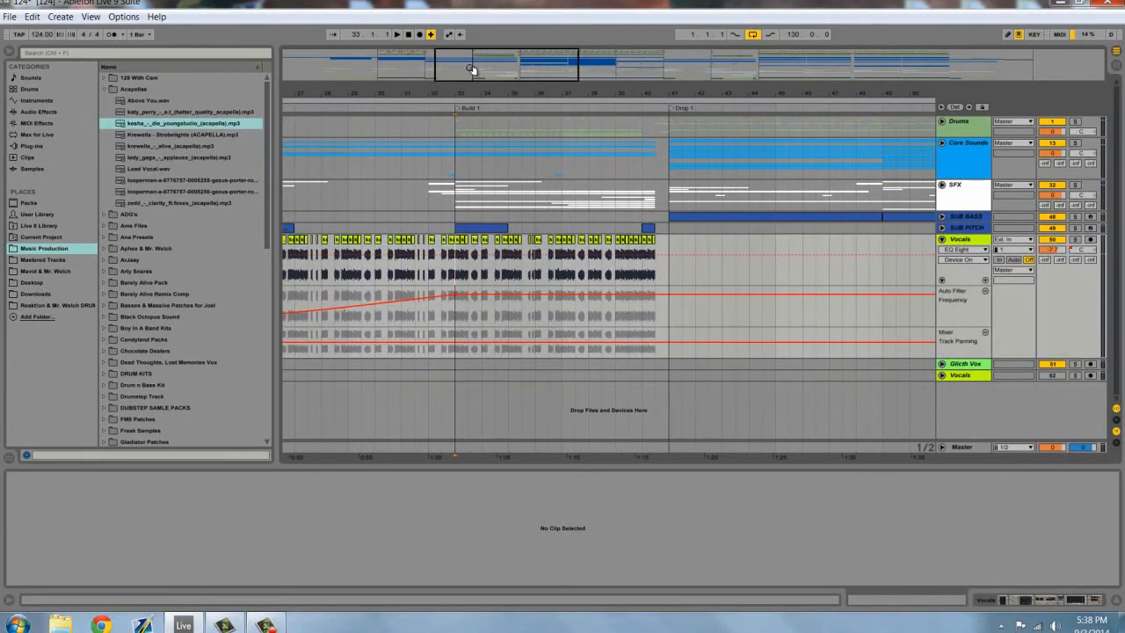
left_click_drag(472, 68, 470, 70)
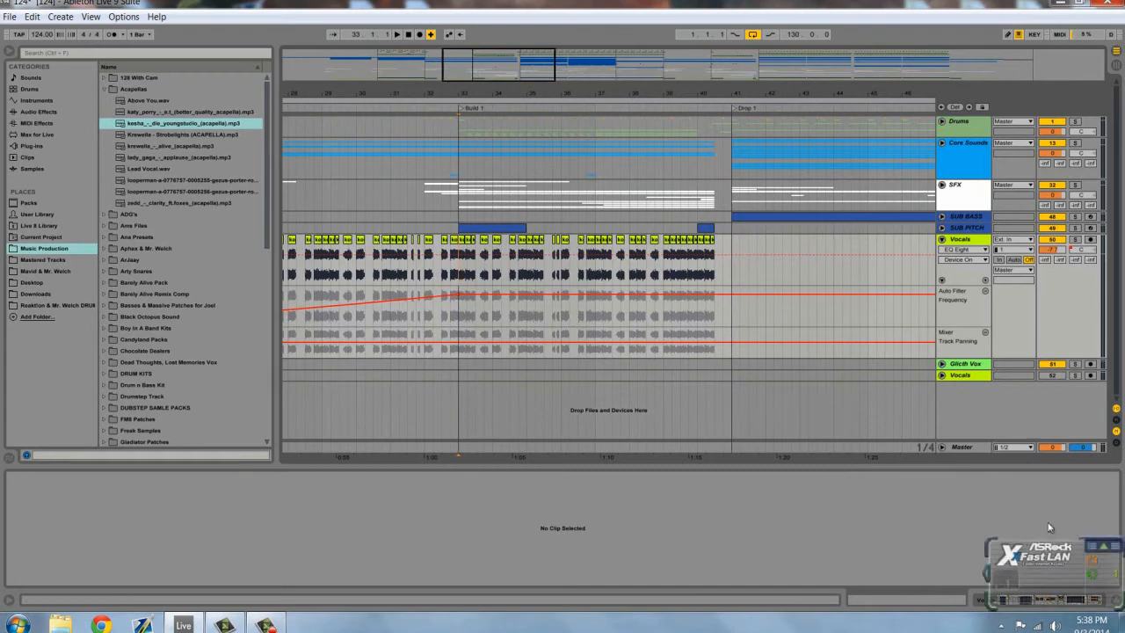
right_click(1042, 557)
left_click(894, 420)
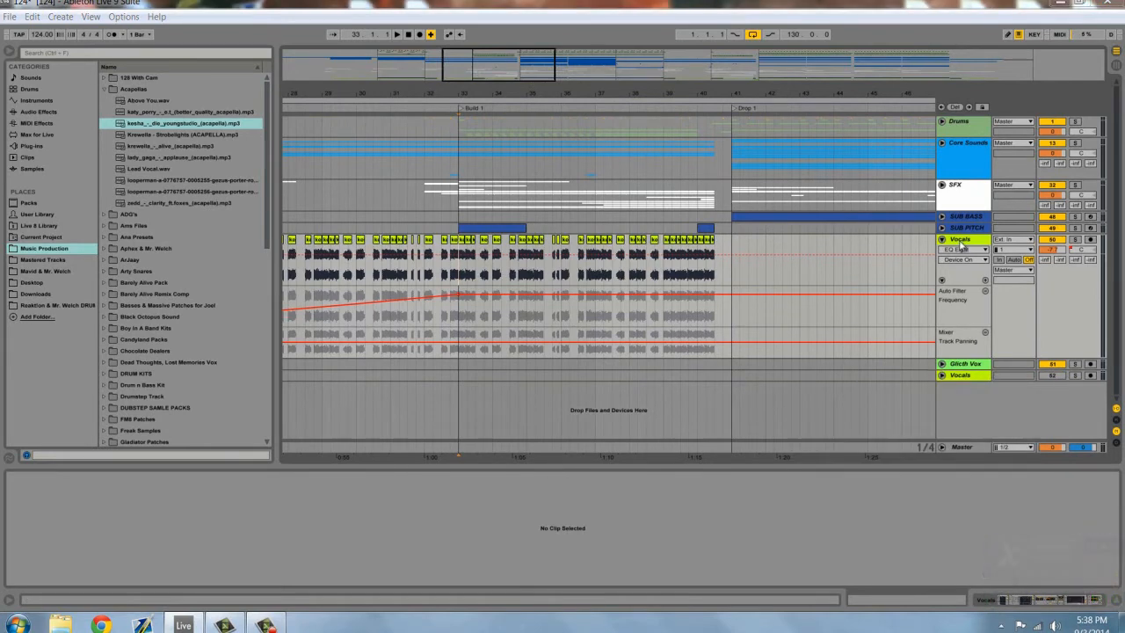
left_click(1073, 601)
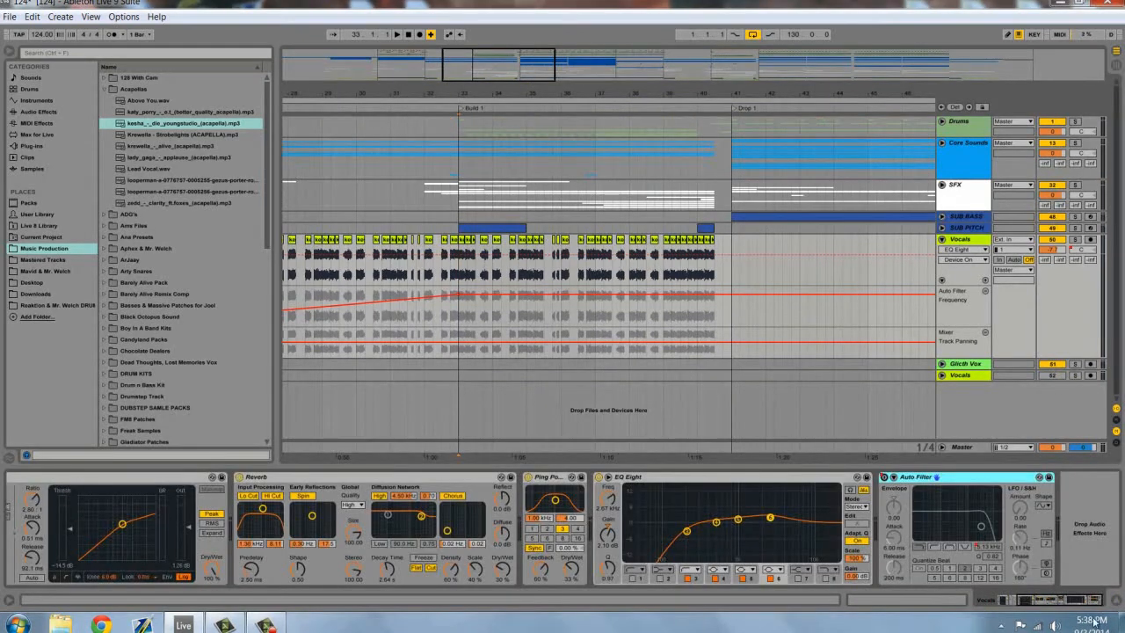
left_click_drag(1059, 605, 811, 604)
left_click(94, 478)
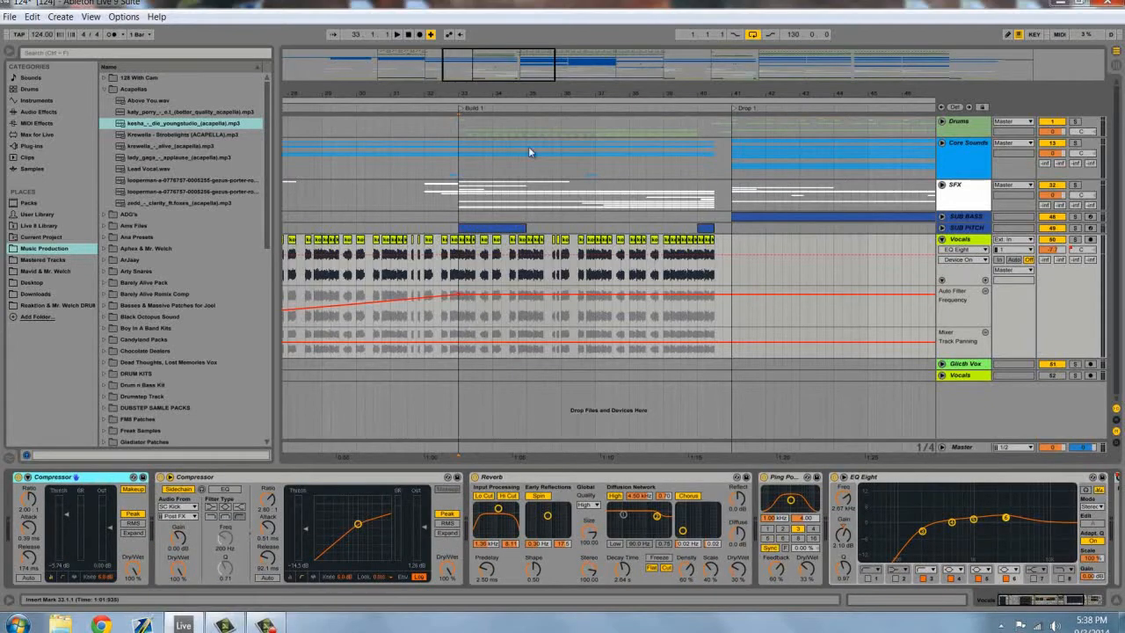
Select the chopped vocals of Build 1 on the Vocals track from 33.1.1 to 41.1.1
left_click_drag(486, 63, 383, 358)
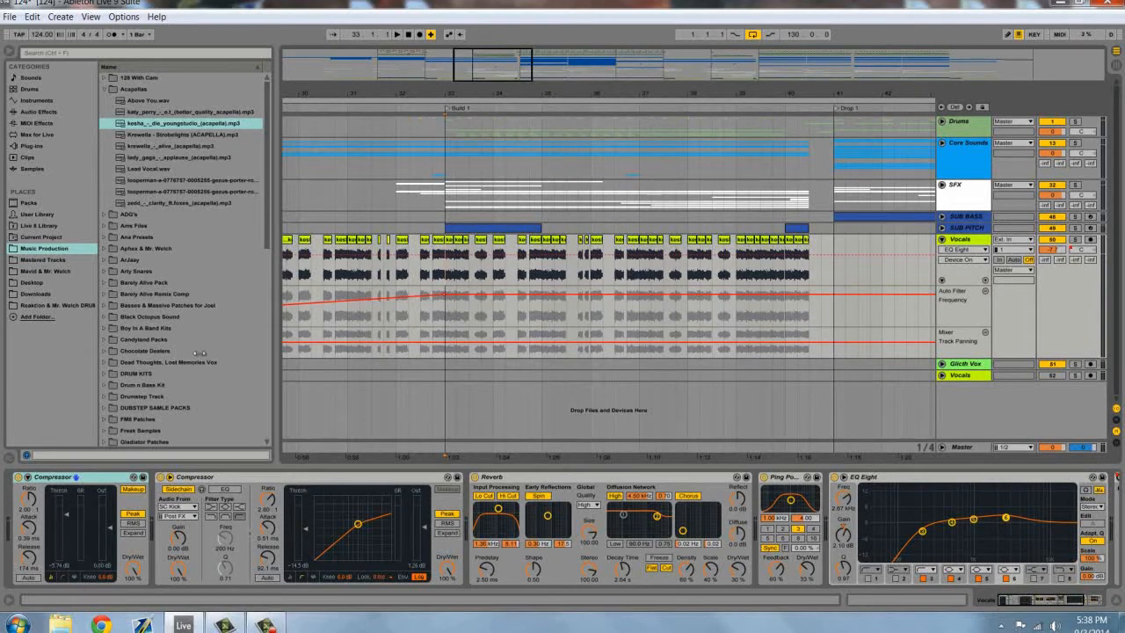
left_click_drag(498, 74, 472, 84)
left_click(454, 275)
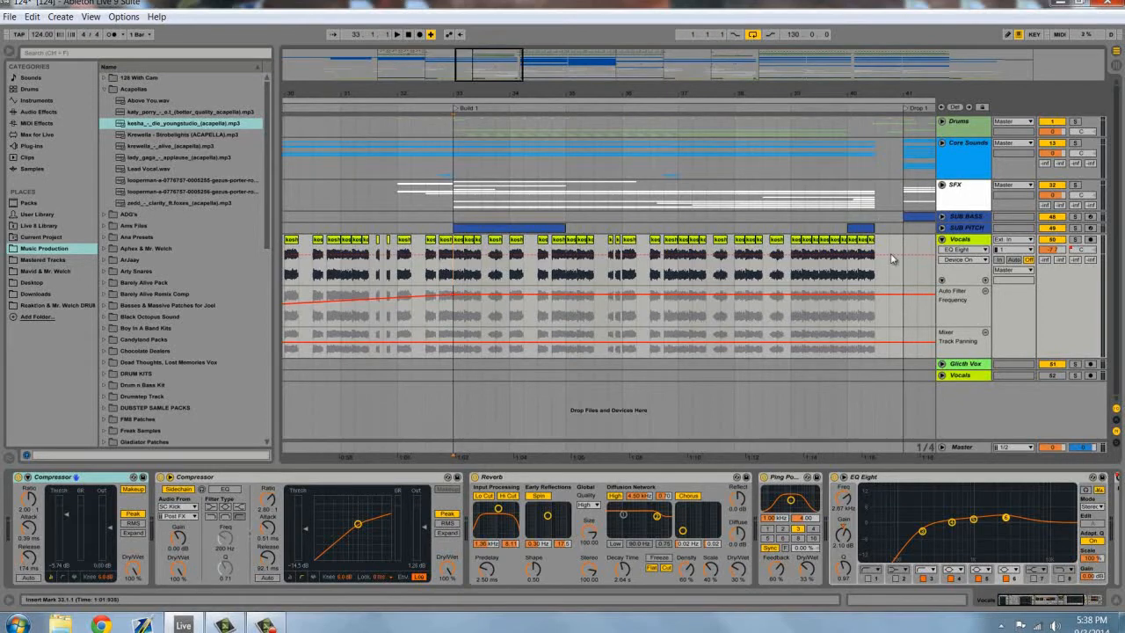
left_click_drag(882, 273, 460, 274)
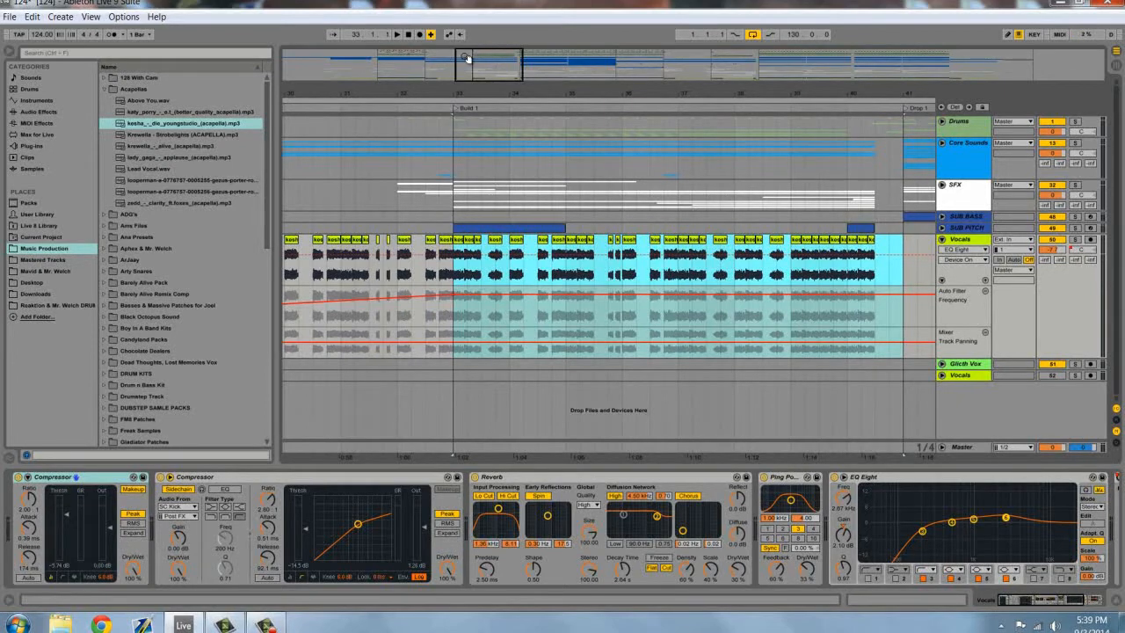
key("minus")
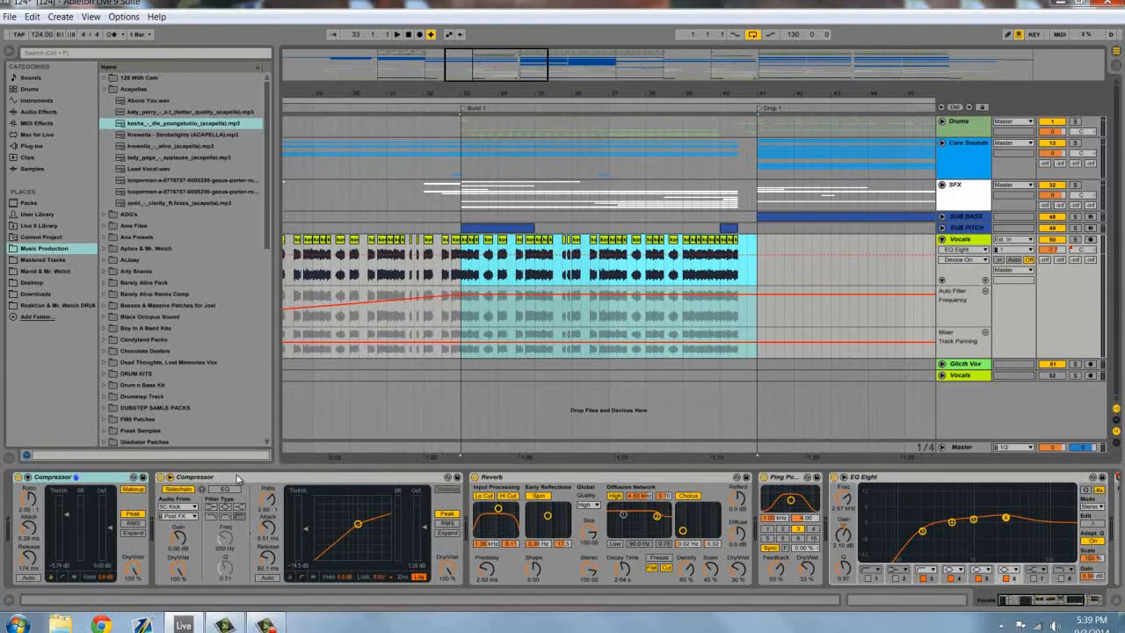
Examine the sidechained Compressor and the Reverb in the Vocals track's device chain
left_click(245, 477)
left_click(245, 476)
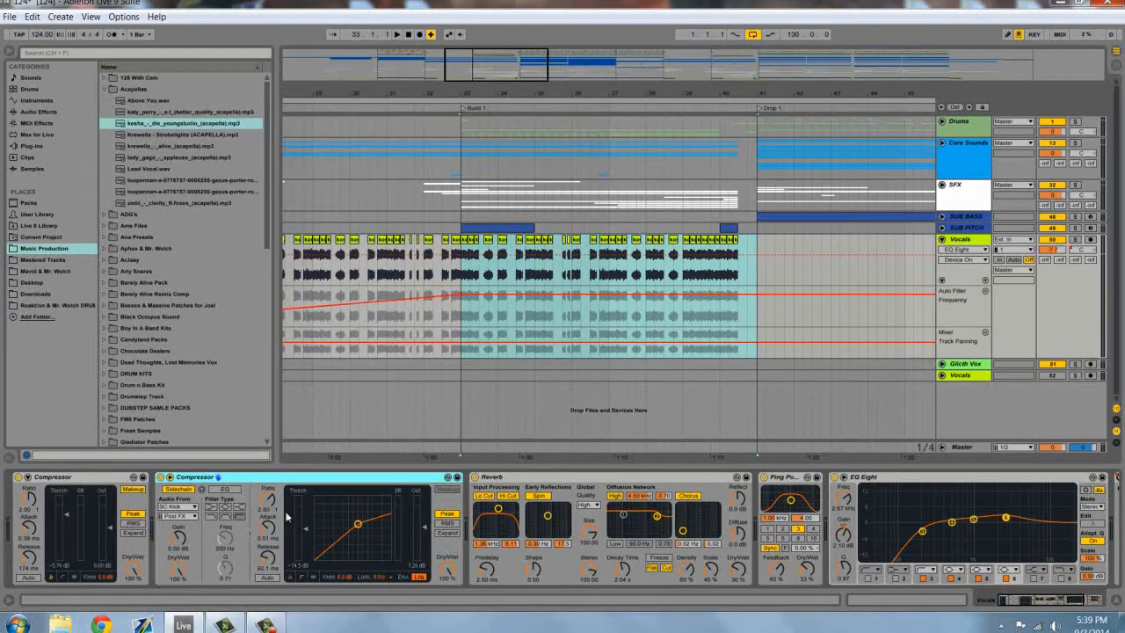
left_click_drag(496, 77, 510, 88)
left_click(527, 481)
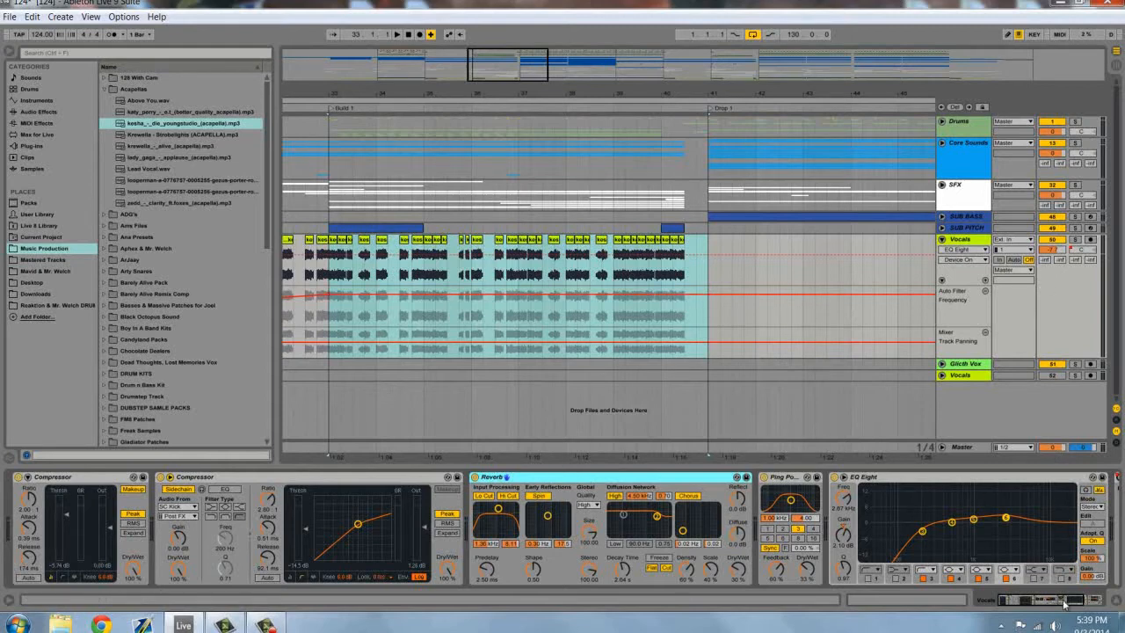
Deactivate the EQ Eight, Ping Pong Delay and Reverb on the Vocals track
scroll(975, 569, "down", 4)
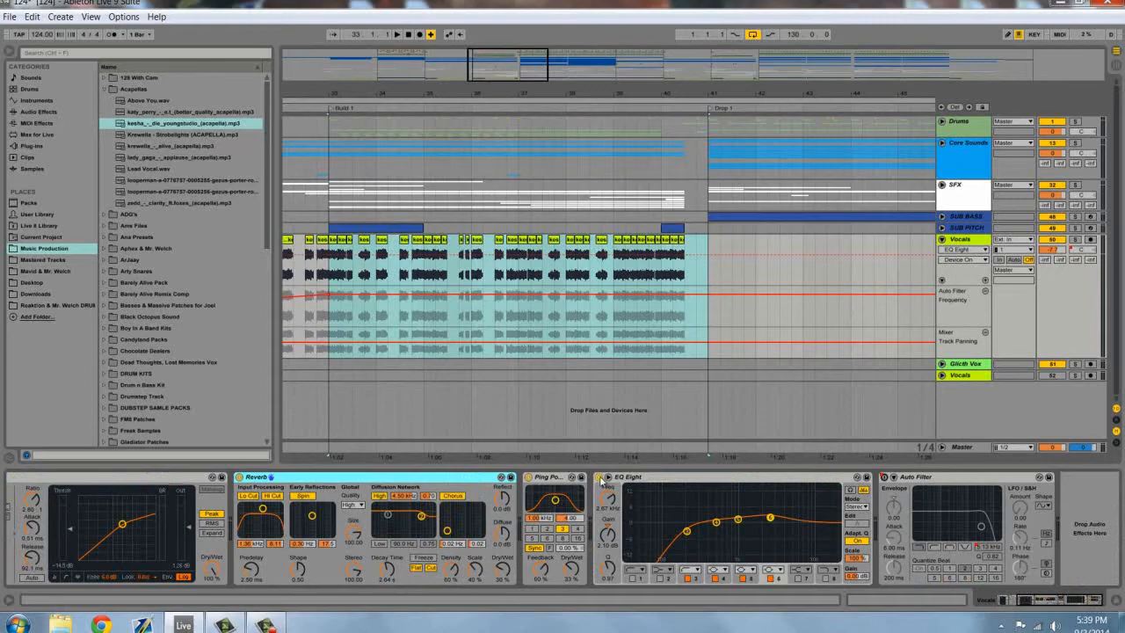
left_click(598, 476)
left_click(528, 477)
scroll(1033, 604, "up", 4)
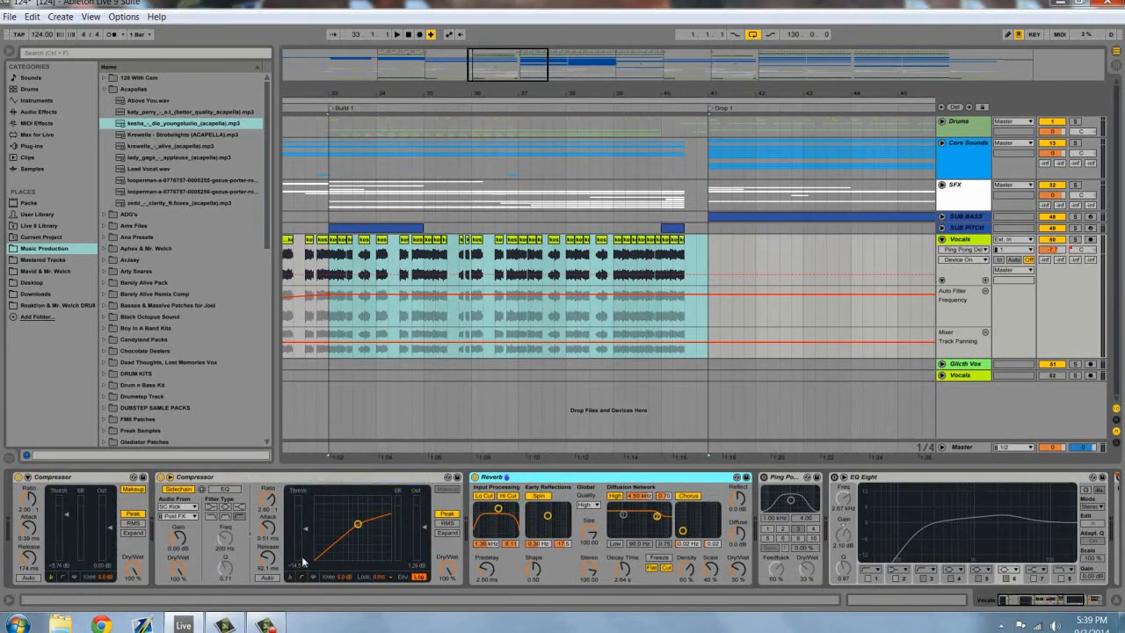
left_click(475, 476)
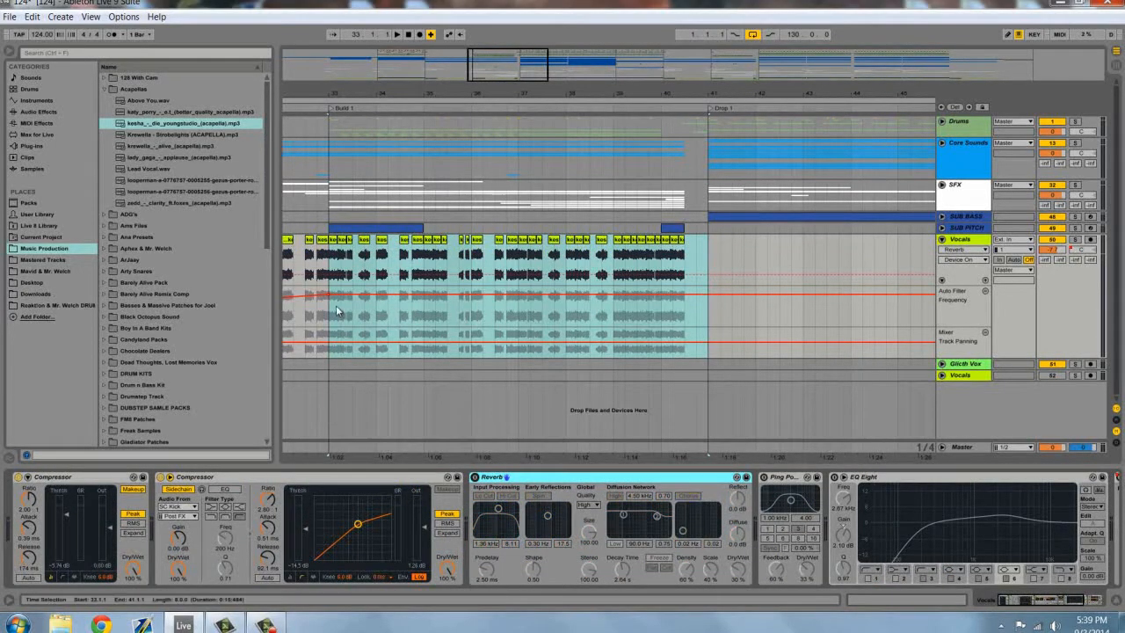
Solo the Vocals track and play it from 33.1.1 with the Reverb, Ping Pong Delay and EQ Eight bypassed
left_click_drag(502, 62, 500, 63)
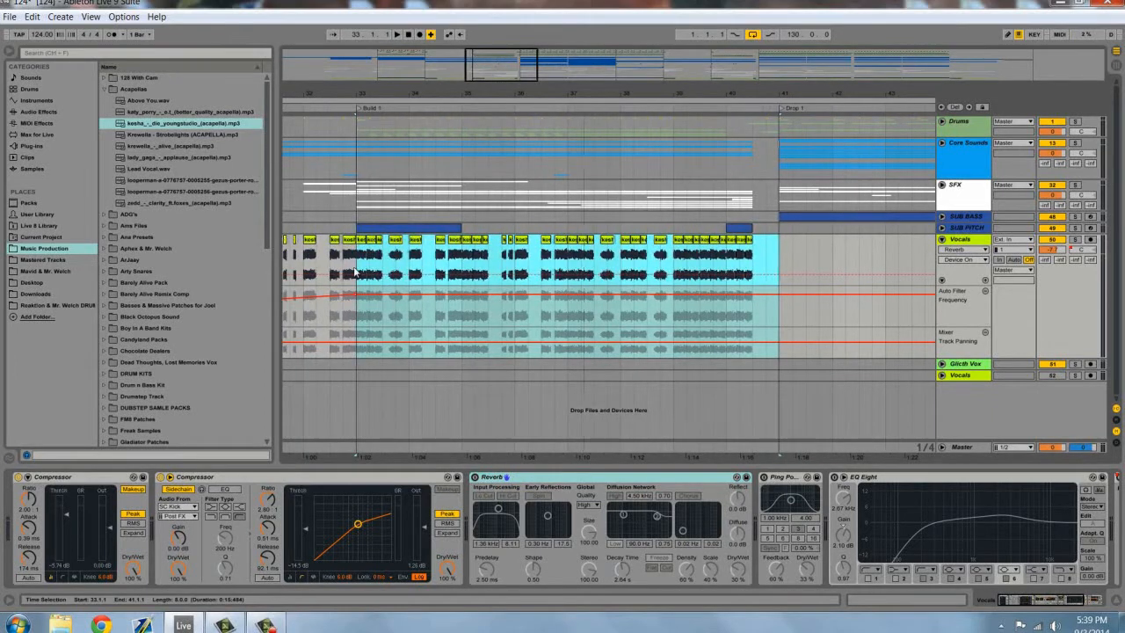
left_click(356, 265)
key("space")
left_click(1074, 240)
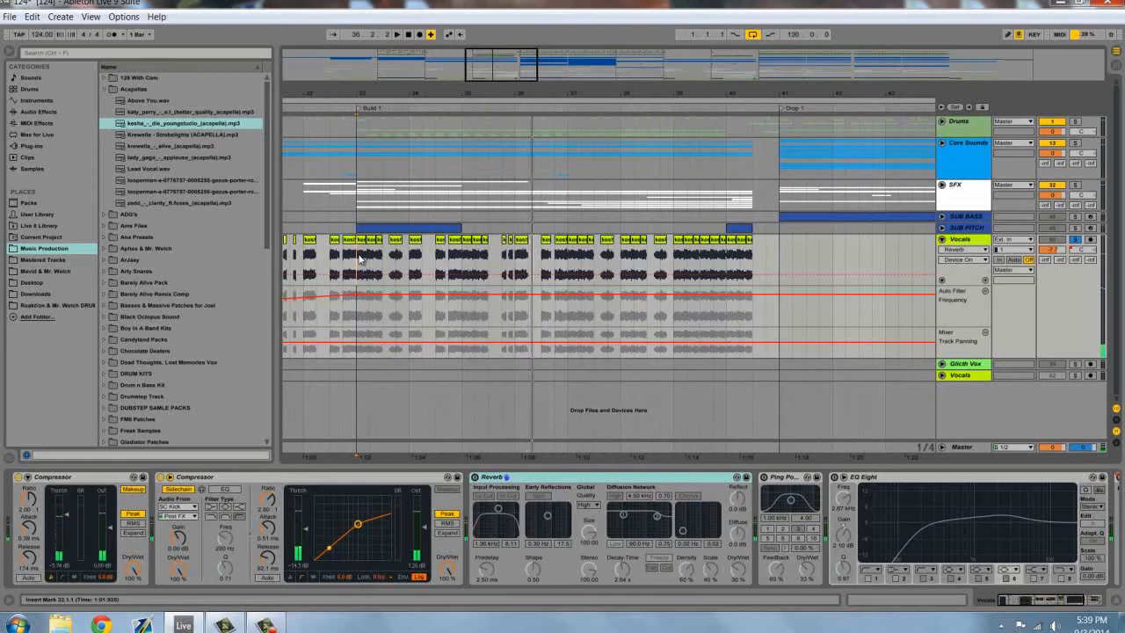
Activate the Reverb on the Vocals track and play the vocals from 33.1.1 with it
left_click(475, 477)
key("space")
key("space")
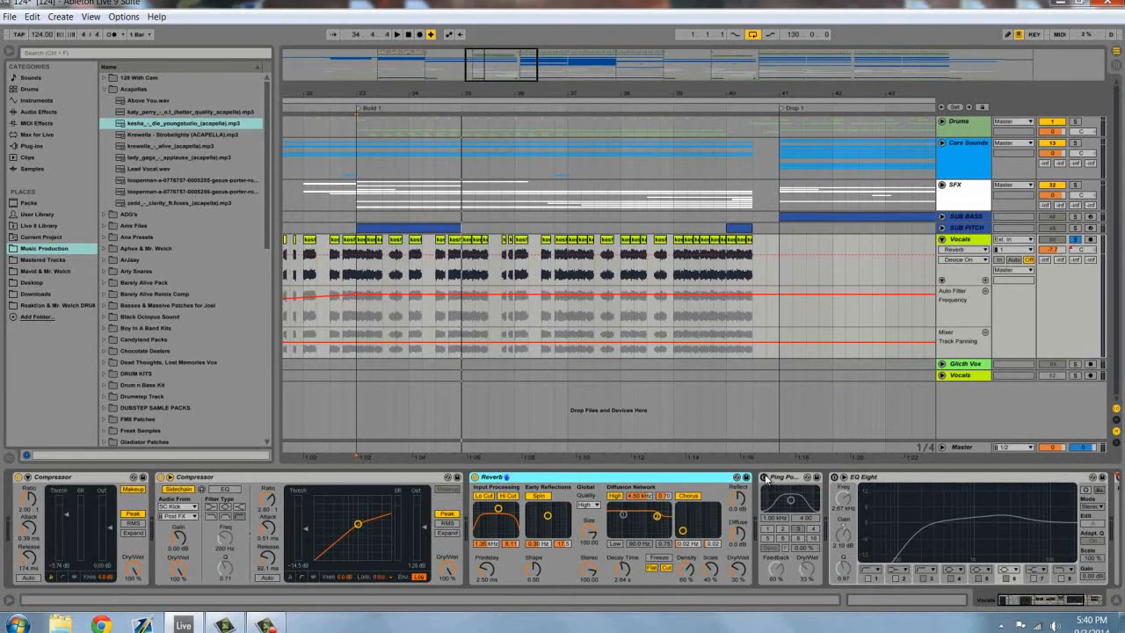
Compare the vocals from 33.1.1 with the Ping Pong Delay off and on, leaving the delay activated
left_click(764, 478)
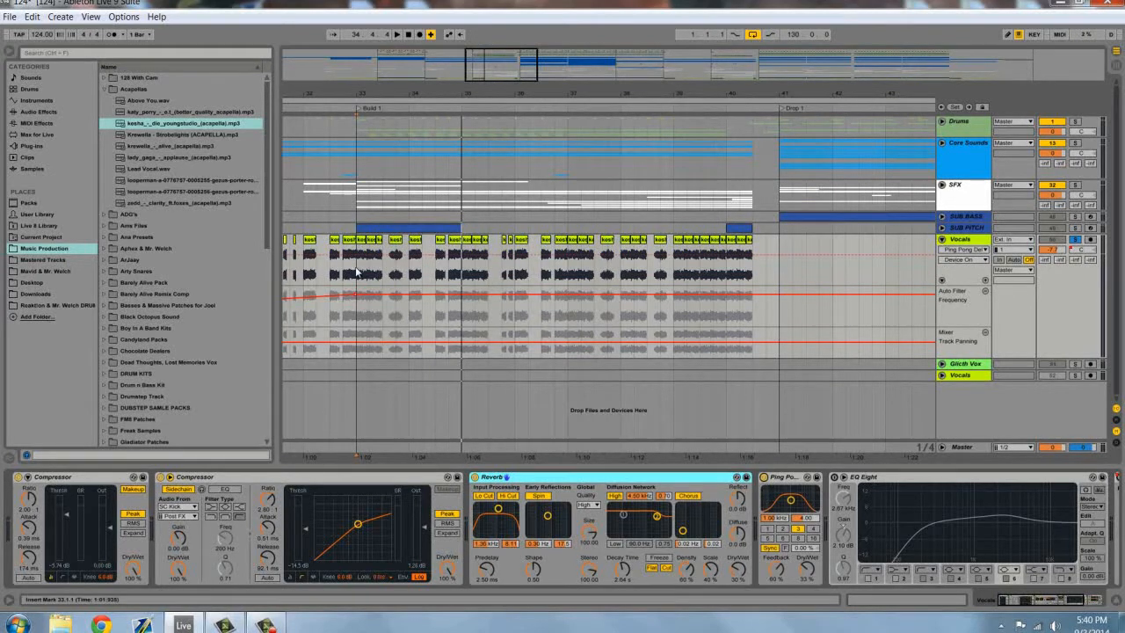
left_click(764, 478)
key("space")
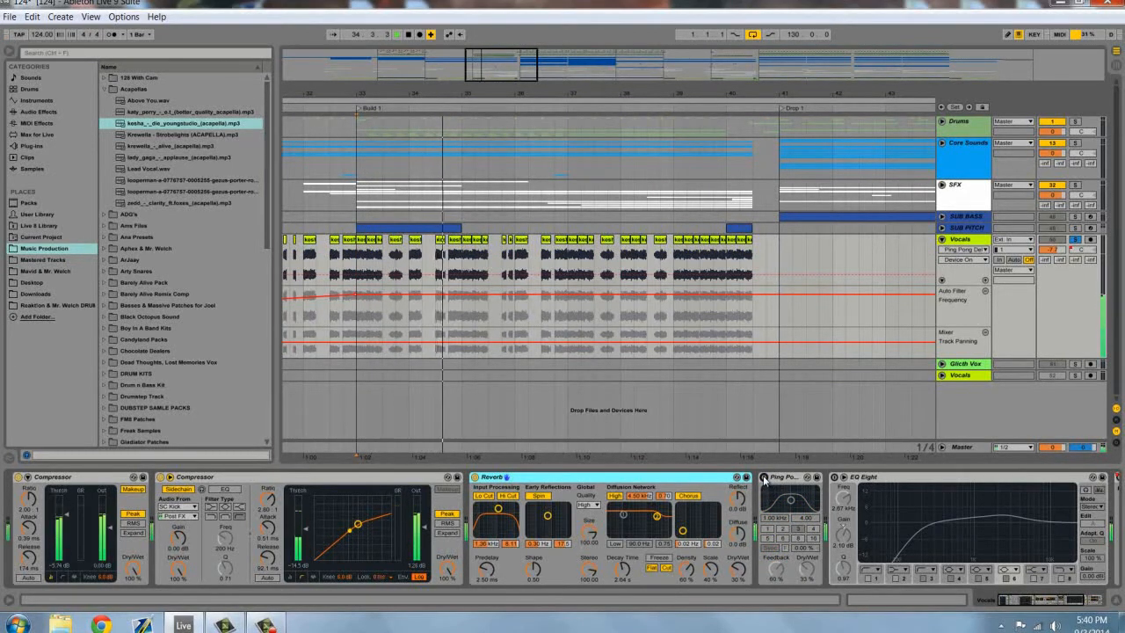
key("space")
left_click(764, 477)
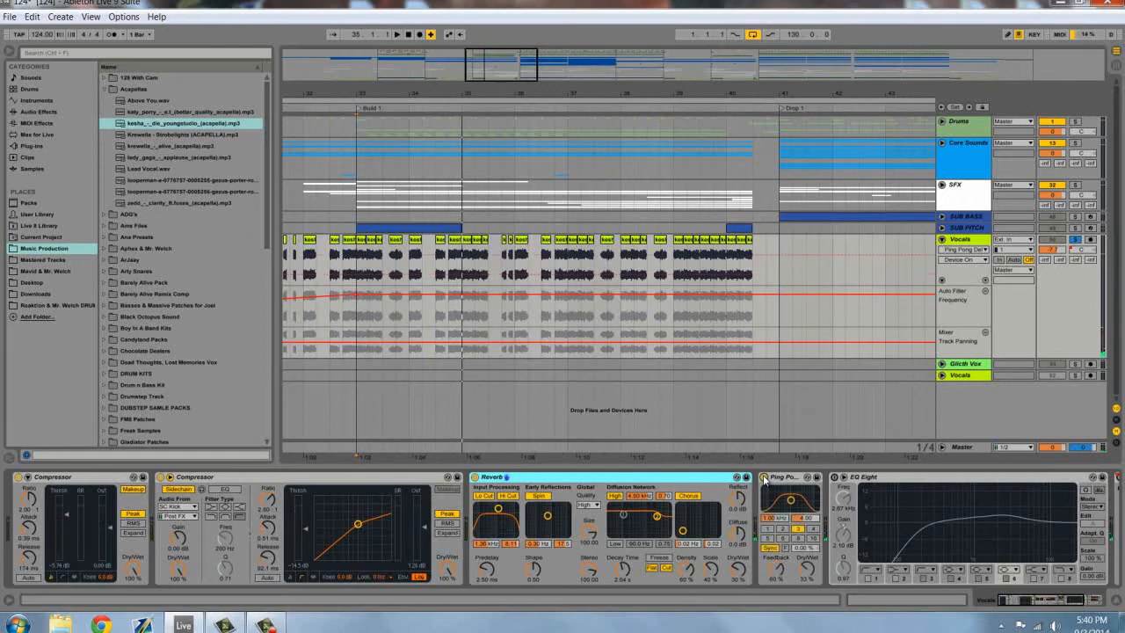
key("space")
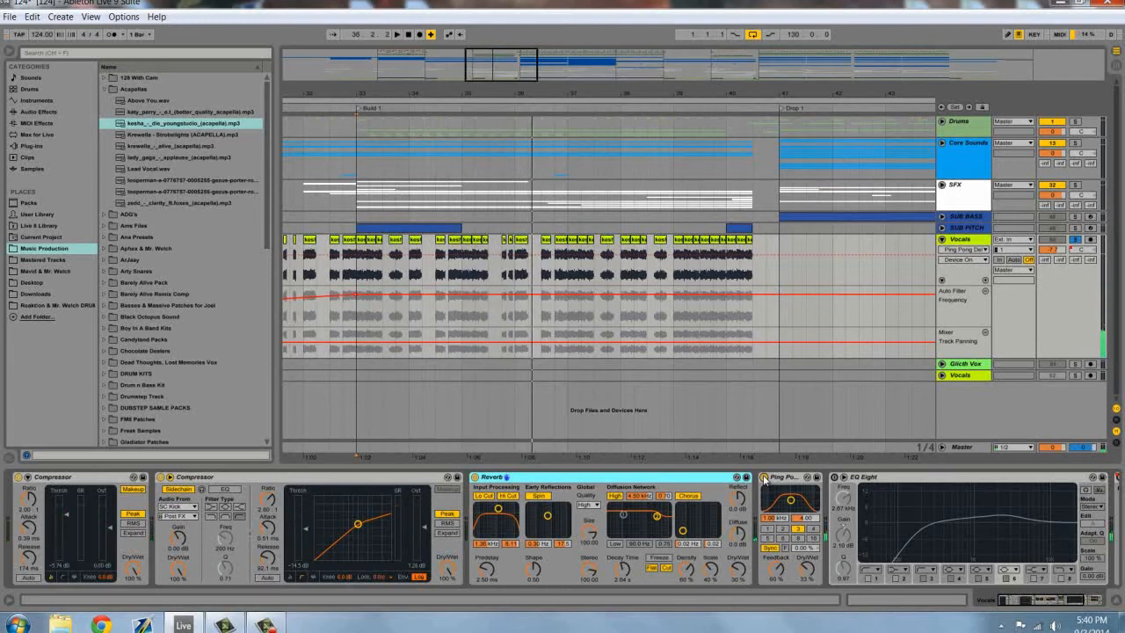
Select the Ping Pong Delay to examine its settings and return the play position to 33.1.1
left_click(796, 480)
left_click(380, 242)
left_click_drag(514, 60, 488, 55)
key("space")
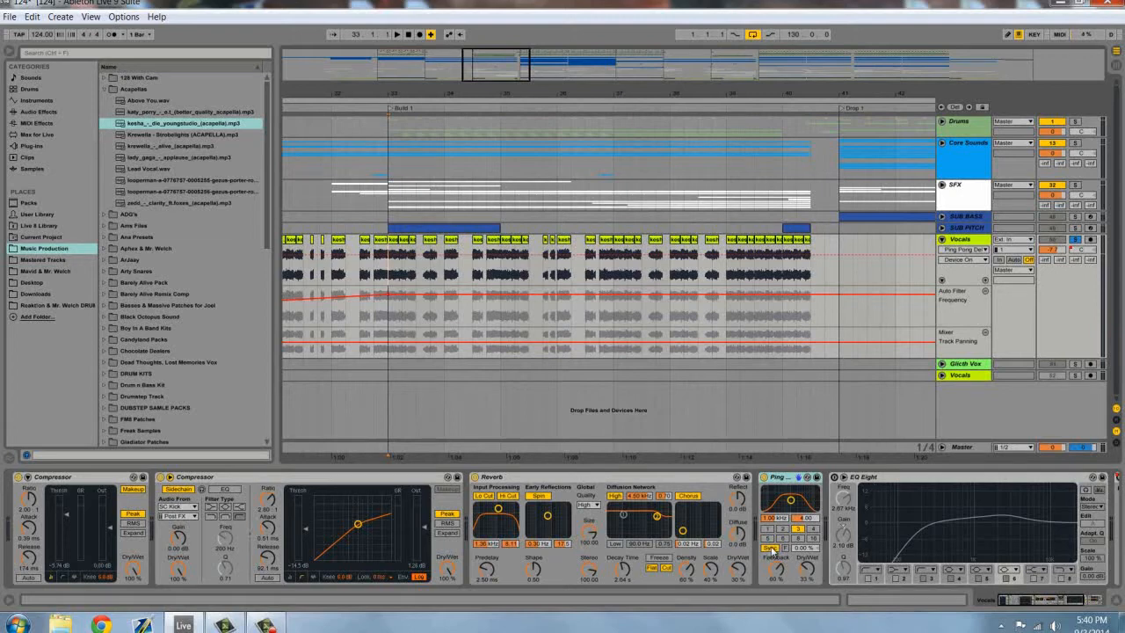
Compare the vocals from 33.1.1 with the EQ Eight bypassed and active, leaving the EQ activated
left_click_drag(1060, 600, 1108, 599)
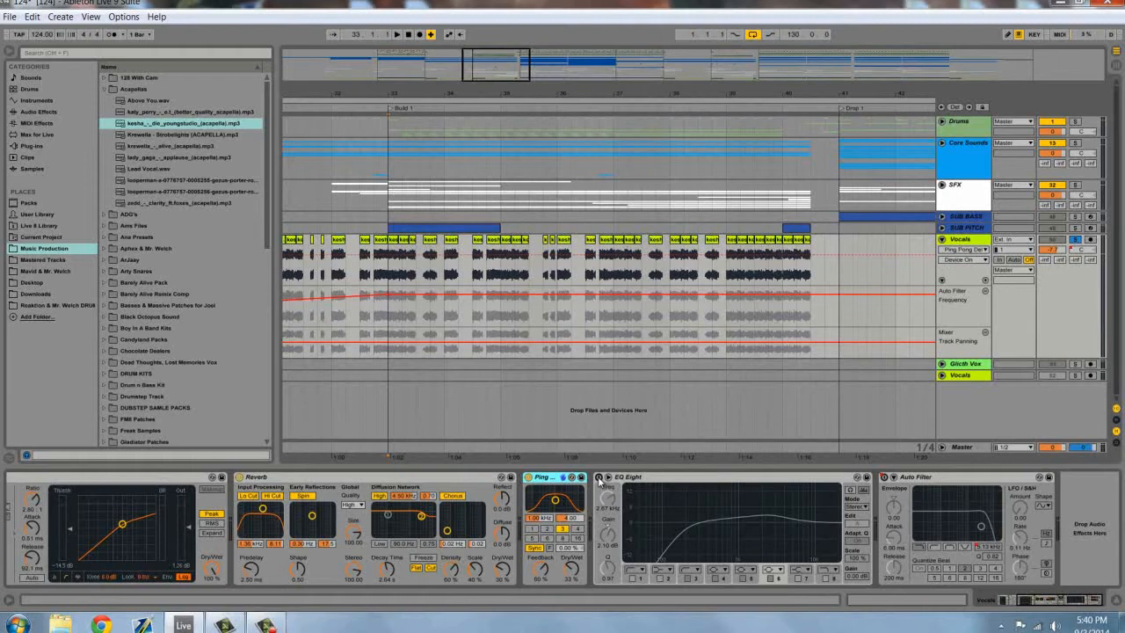
left_click(599, 477)
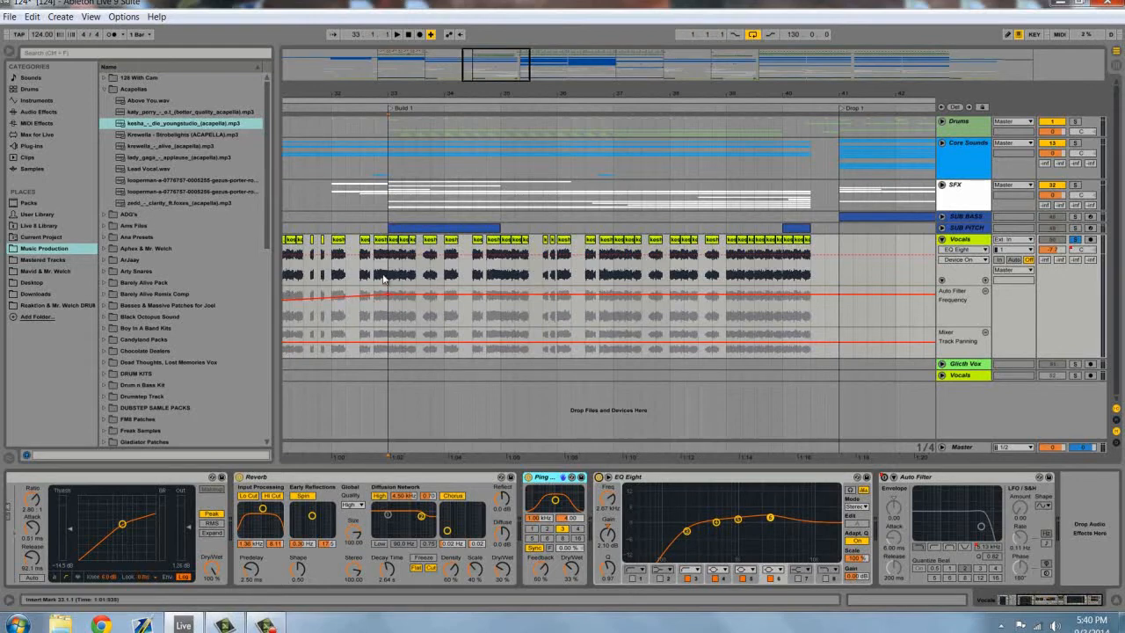
left_click_drag(473, 69, 486, 55)
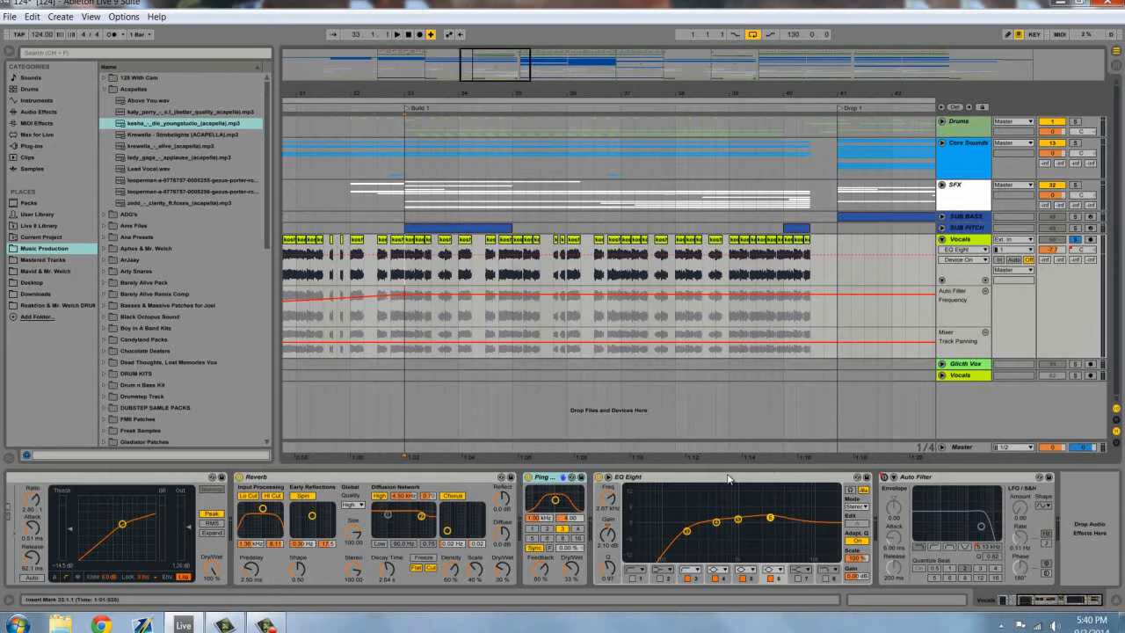
left_click(599, 477)
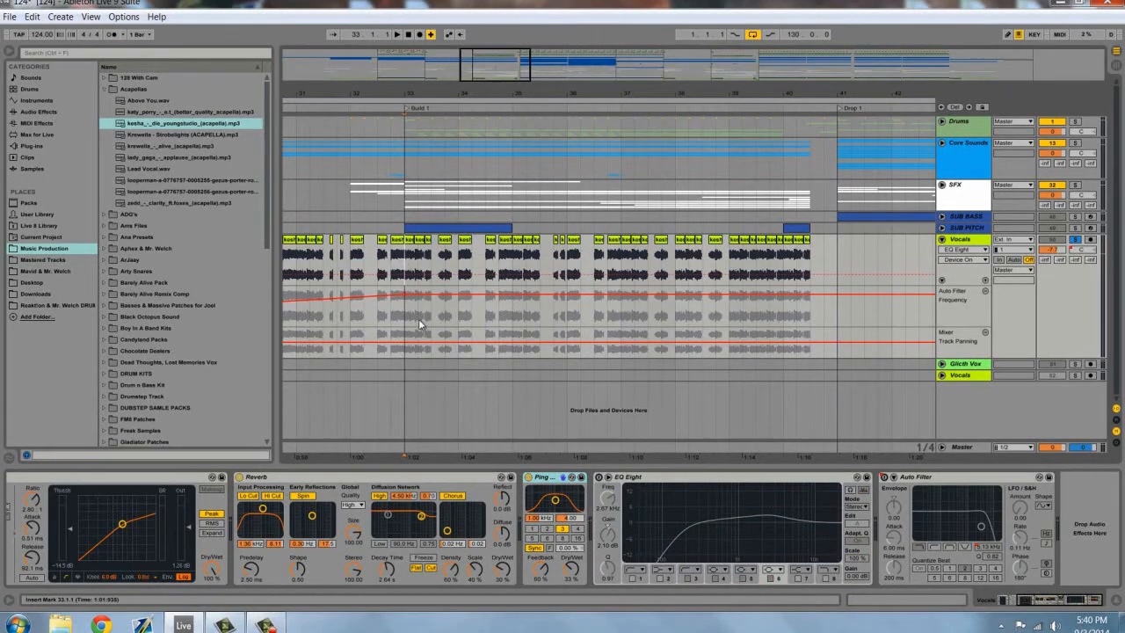
key("space")
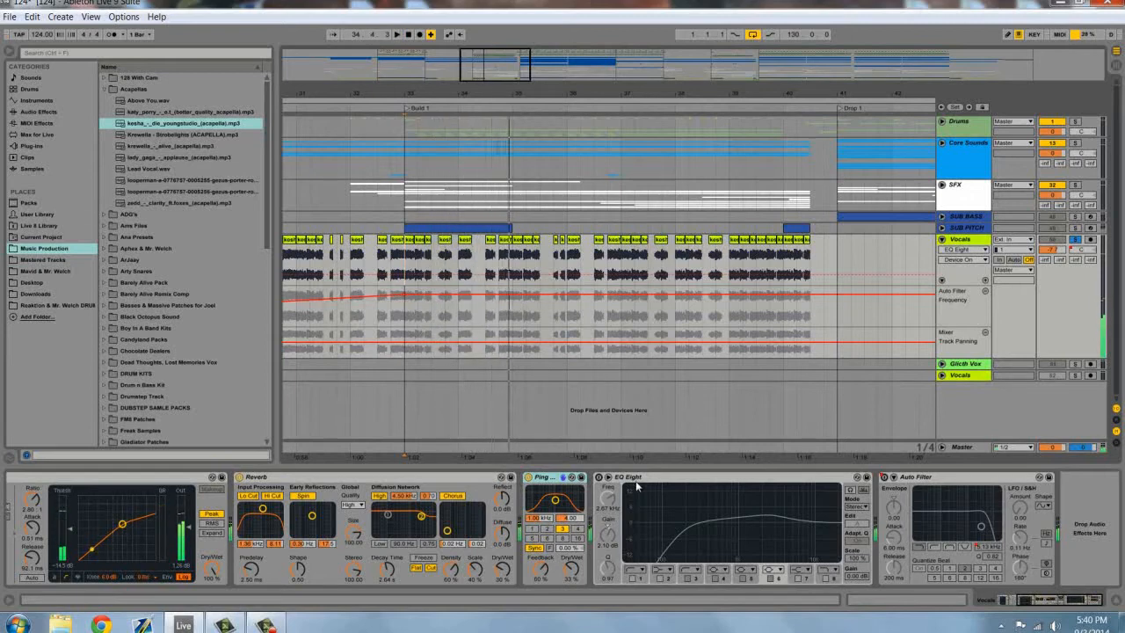
left_click(600, 477)
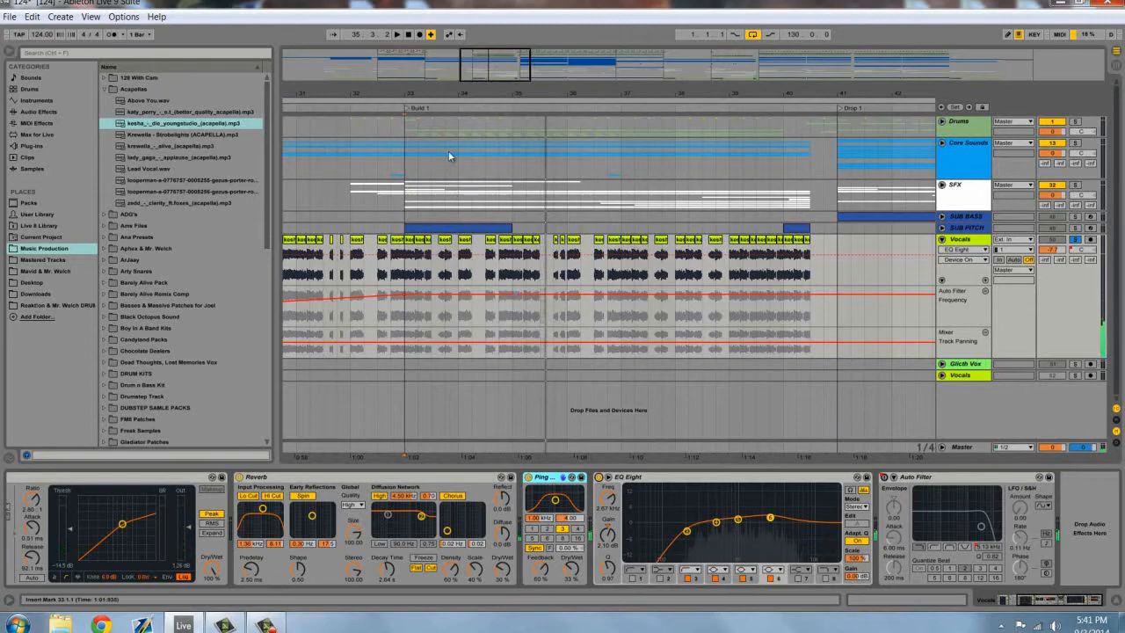
Return to the start of the Vocals device chain and play the vocals from 33.1.1 with all re-enabled effects
left_click_drag(494, 71, 494, 60)
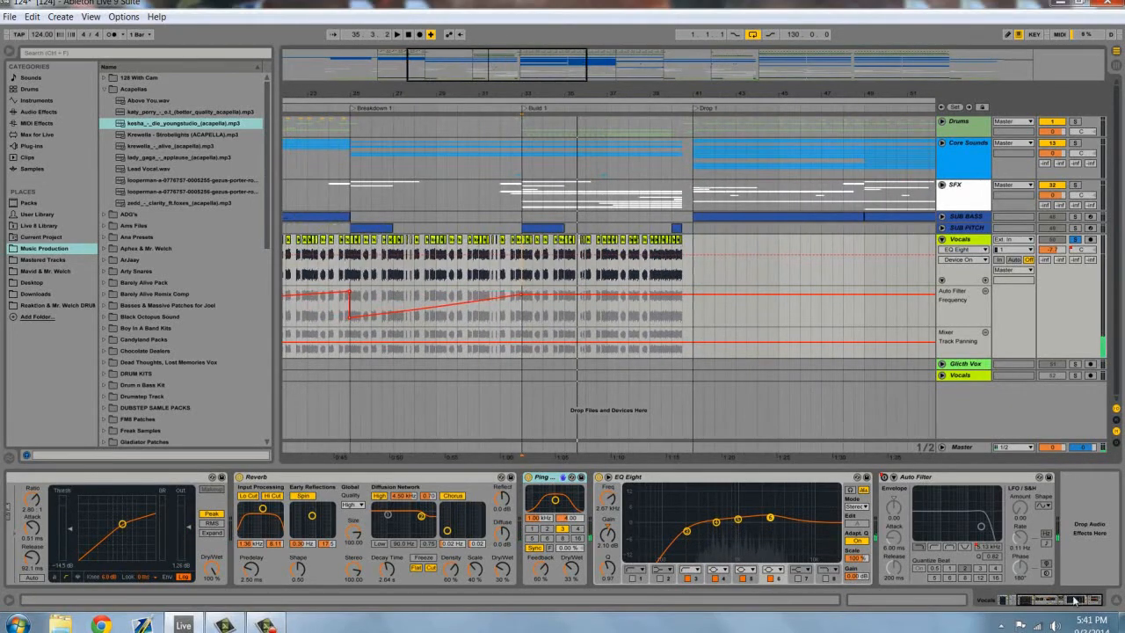
left_click_drag(1075, 600, 1056, 600)
left_click_drag(455, 77, 490, 68)
left_click(431, 266)
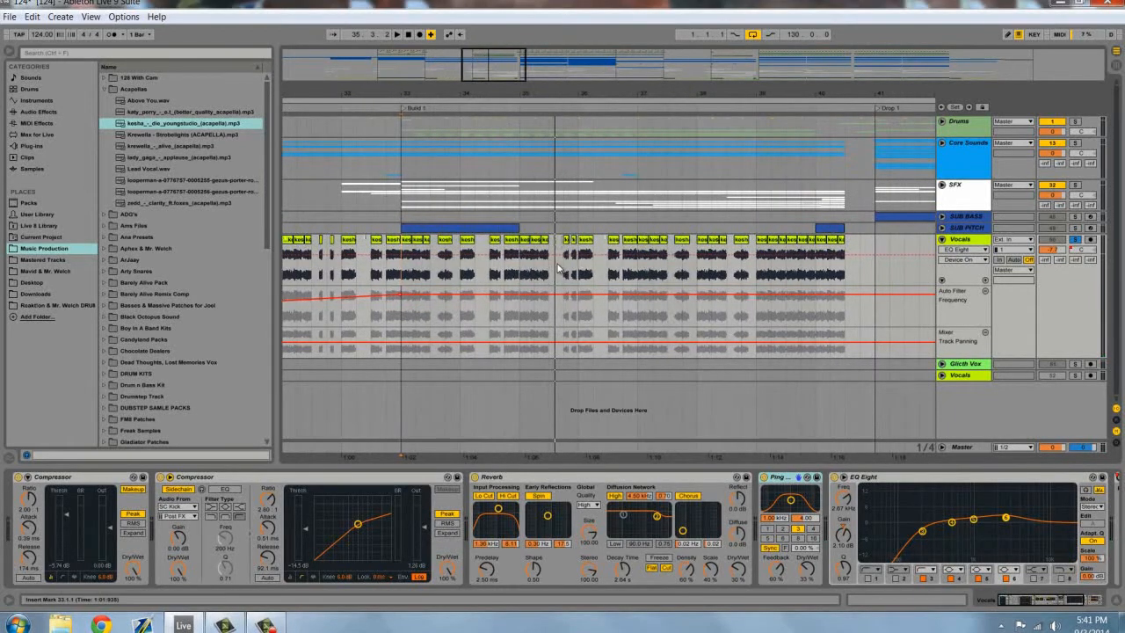
left_click(565, 268)
left_click_drag(477, 65, 477, 69)
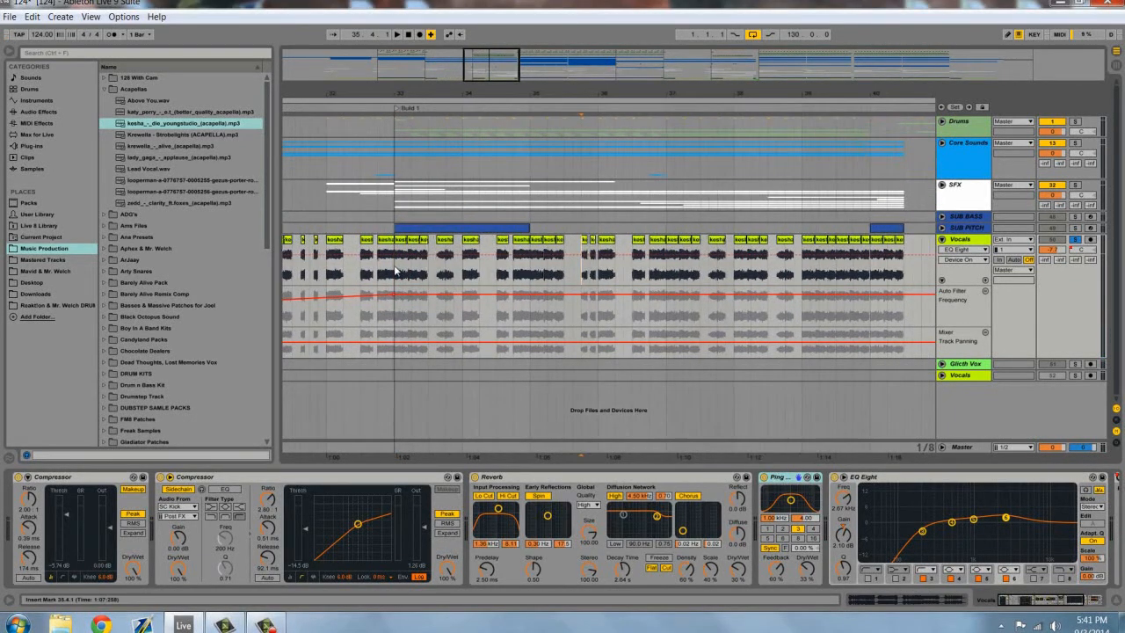
left_click(394, 271)
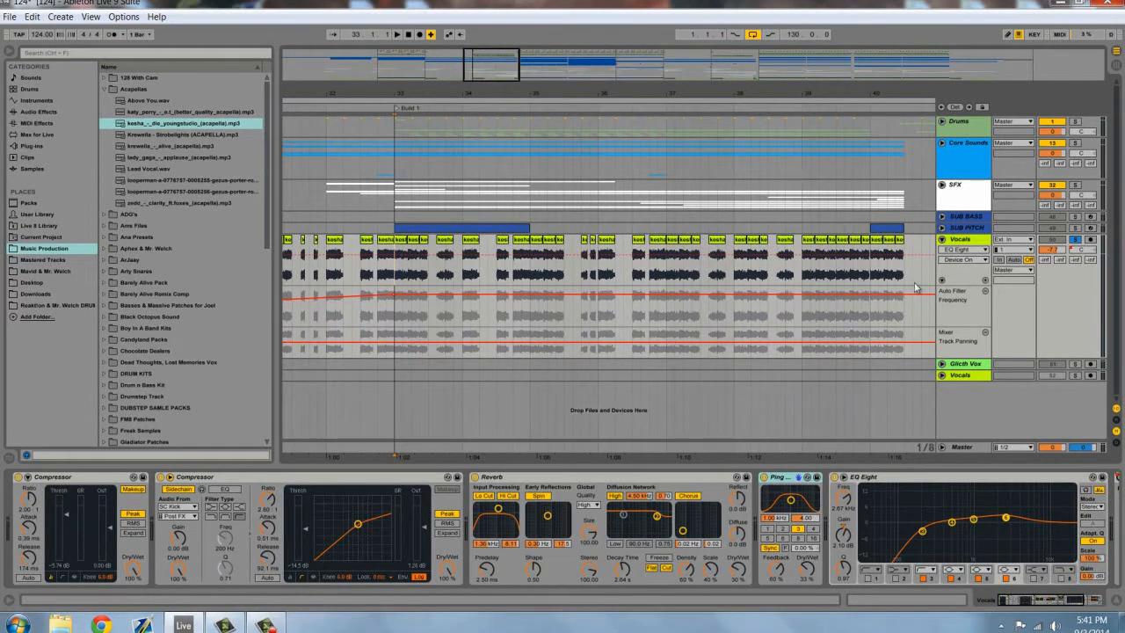
key("space")
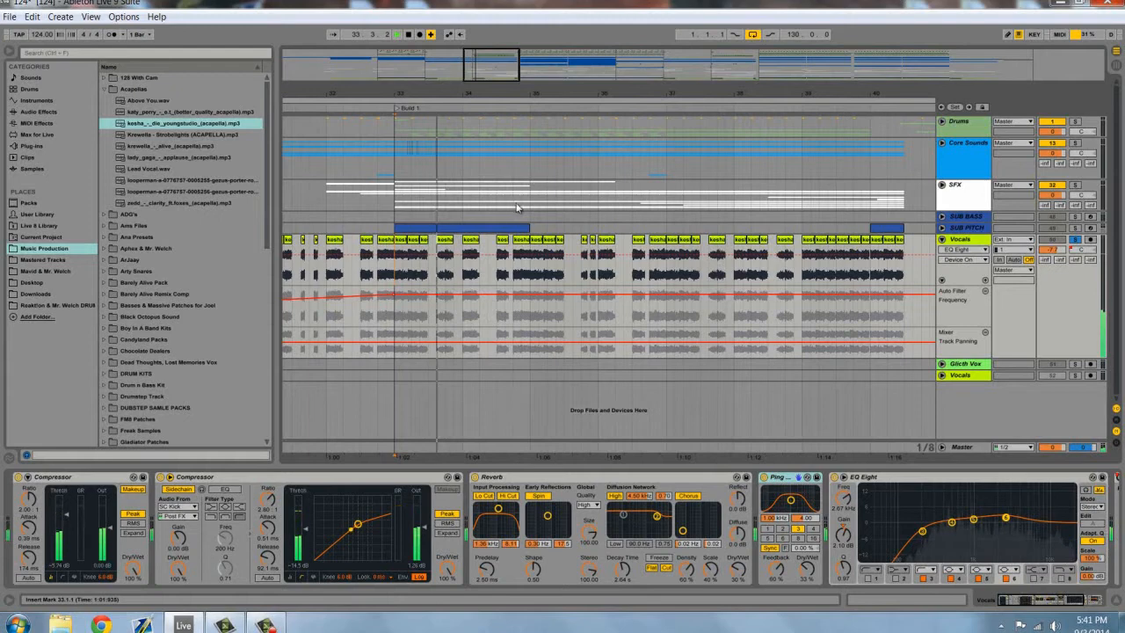
key("space")
Play the vocal slice at 34.1.1 on the Vocals track and select its clip
left_click_drag(465, 271, 488, 266)
key("space")
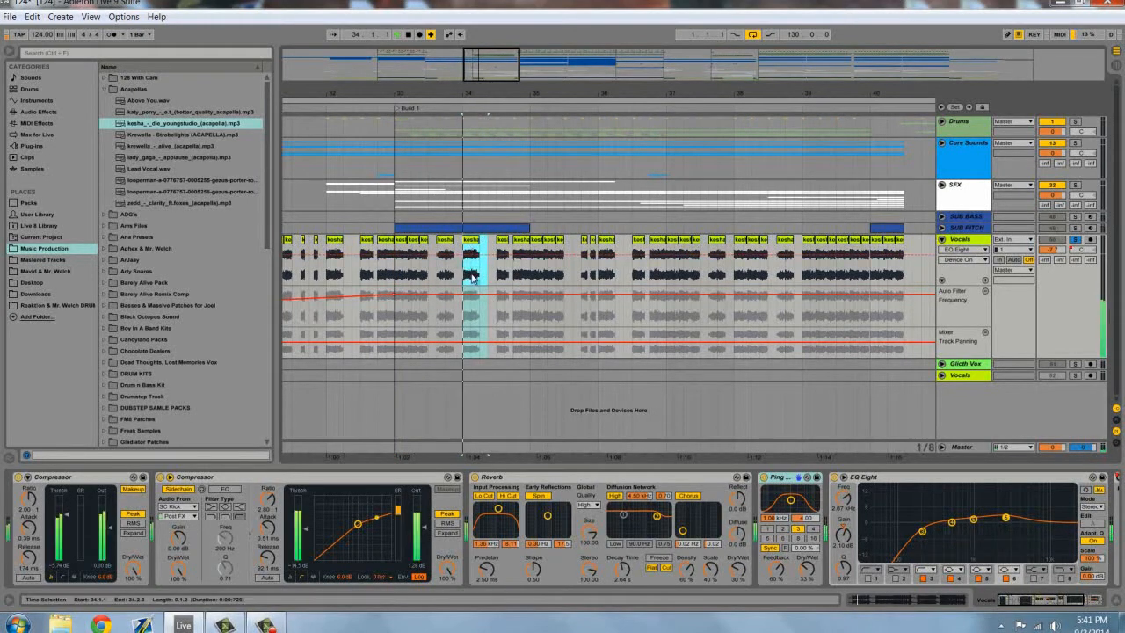
key("space")
left_click_drag(500, 54, 494, 74)
left_click(574, 245)
left_click(576, 240)
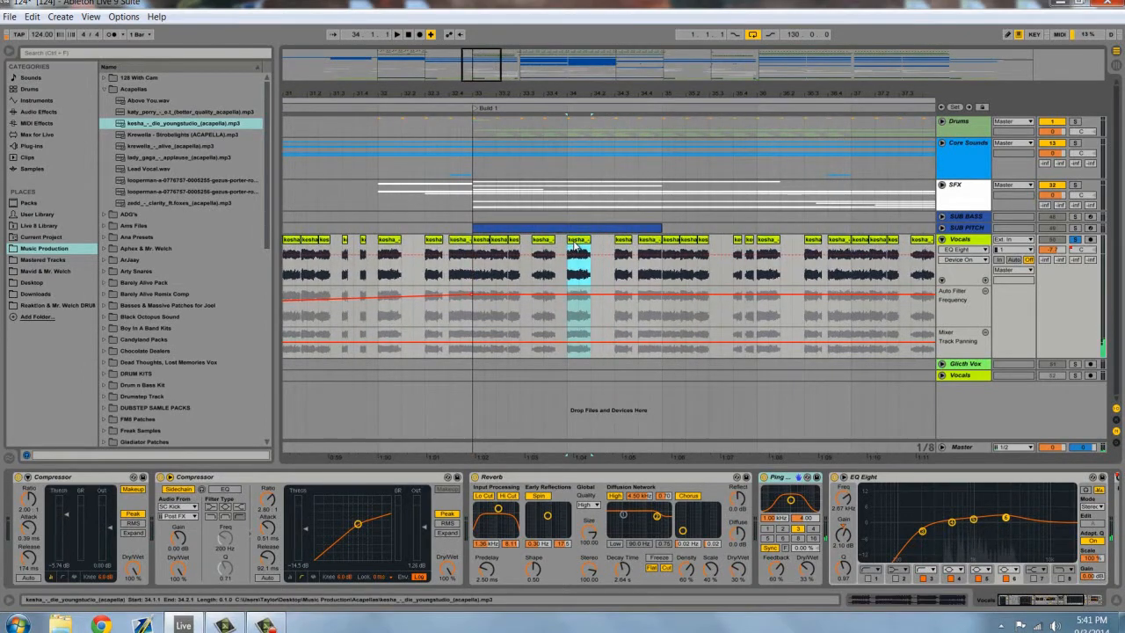
Open the sample settings of the vocal slice at 34.1.1 and choose the Complex Pro warp mode
double_click(576, 240)
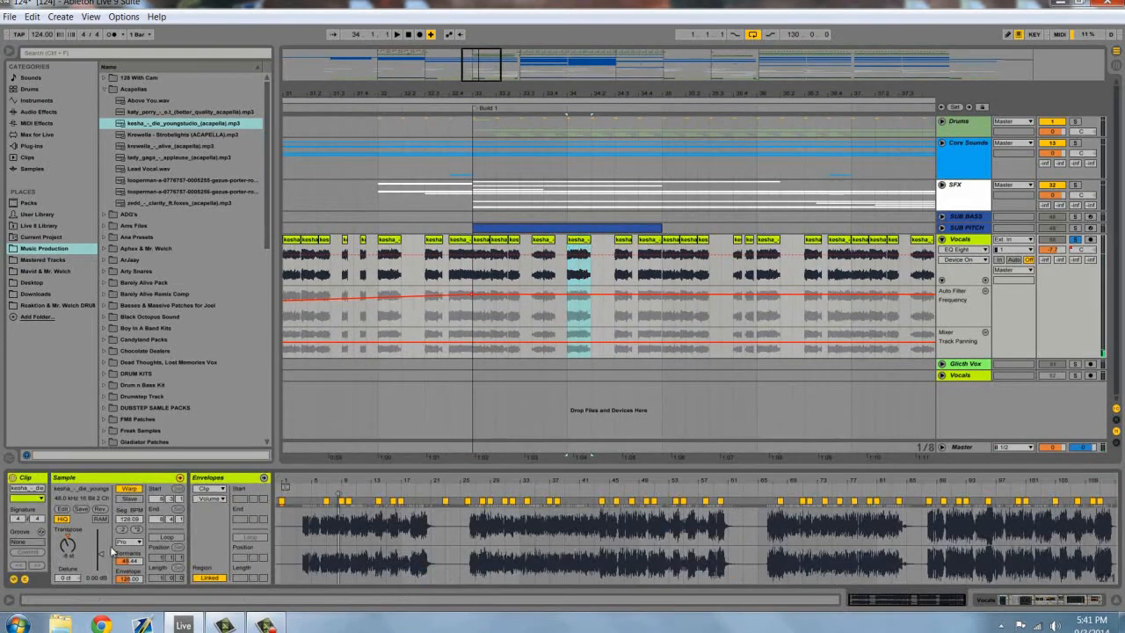
left_click(135, 542)
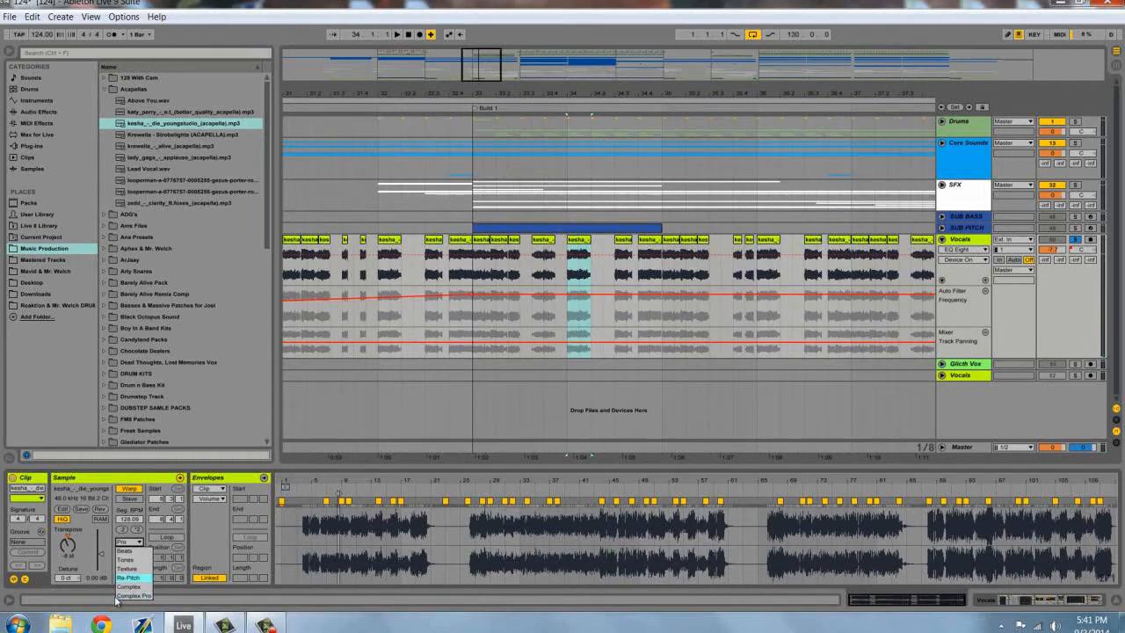
left_click(142, 596)
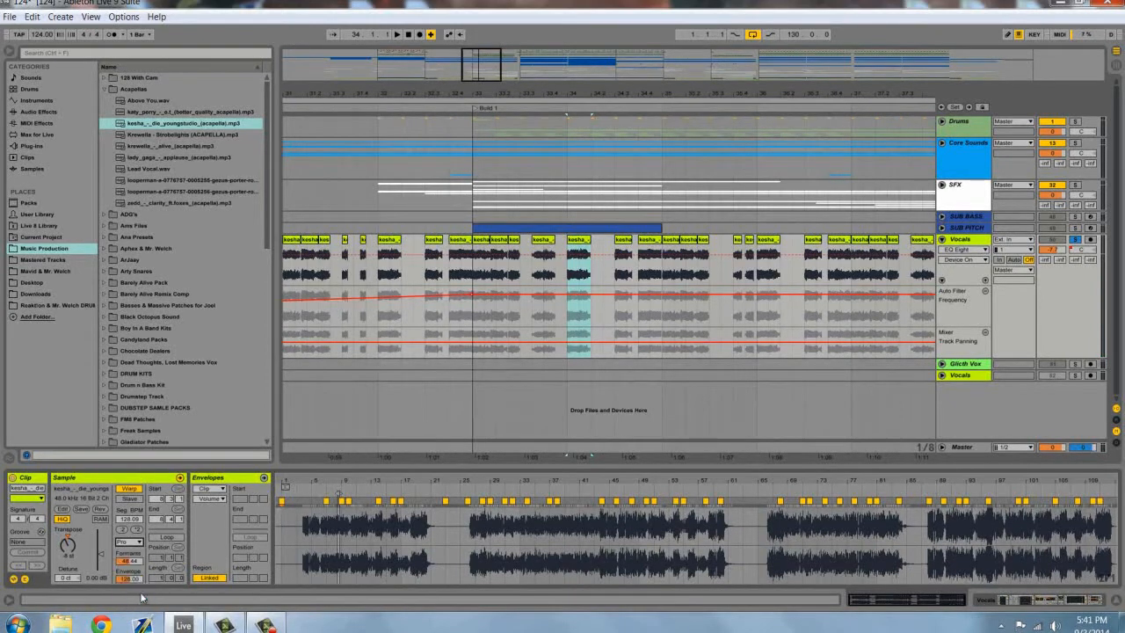
Try the Formants control of the vocal slice and play the slice from 34.1.1
left_click_drag(136, 563, 137, 507)
key("space")
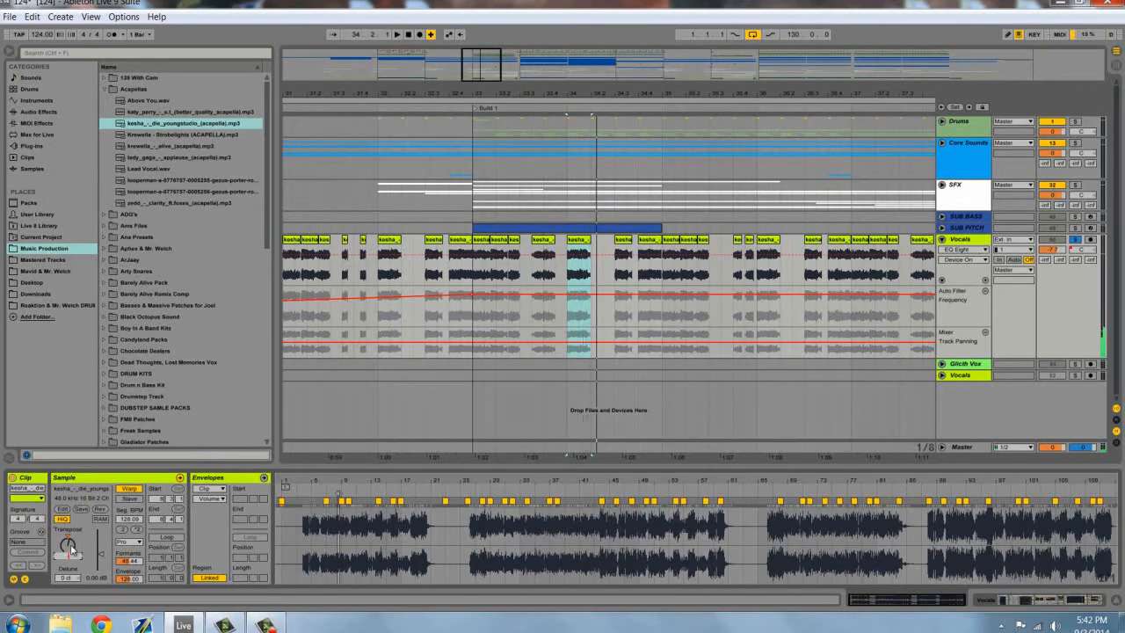
key("space")
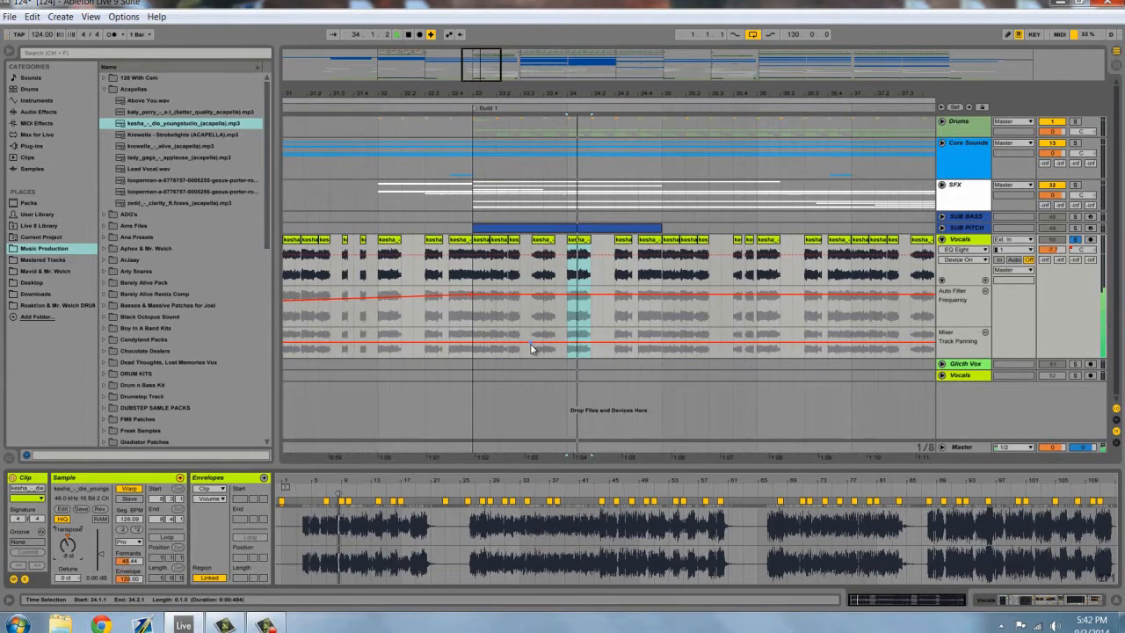
Place the play position at 33.1.1 on the Vocals track and play the soloed chopped vocals
mouse_move(483, 63)
left_mouse_down()
mouse_move(486, 42)
mouse_move(489, 79)
left_mouse_up()
left_click(422, 267)
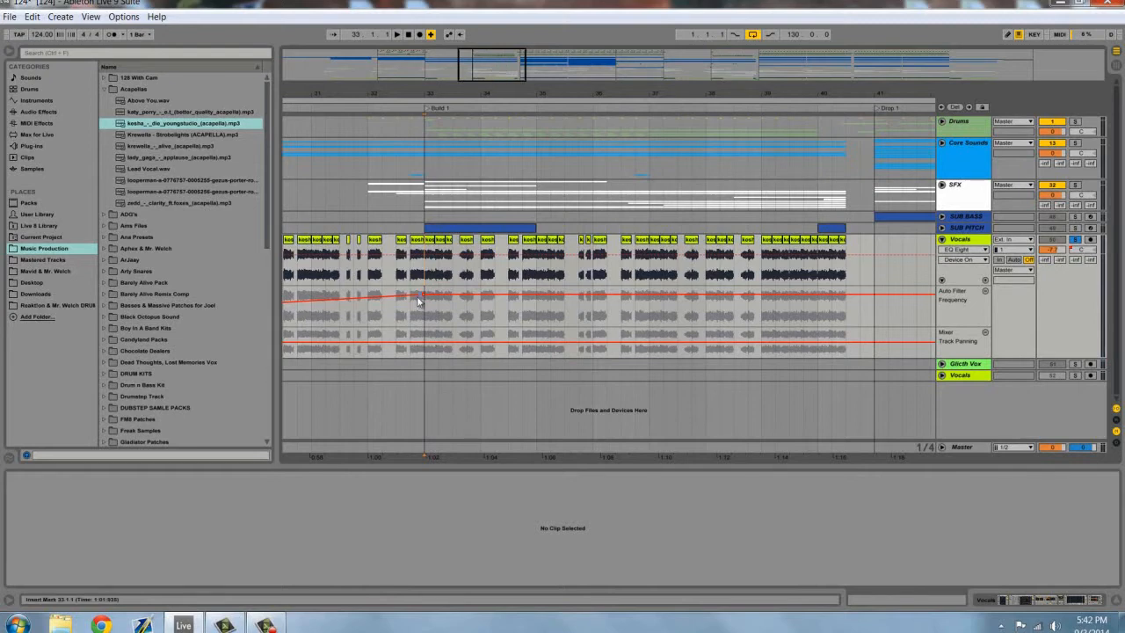
left_click_drag(504, 73, 503, 67)
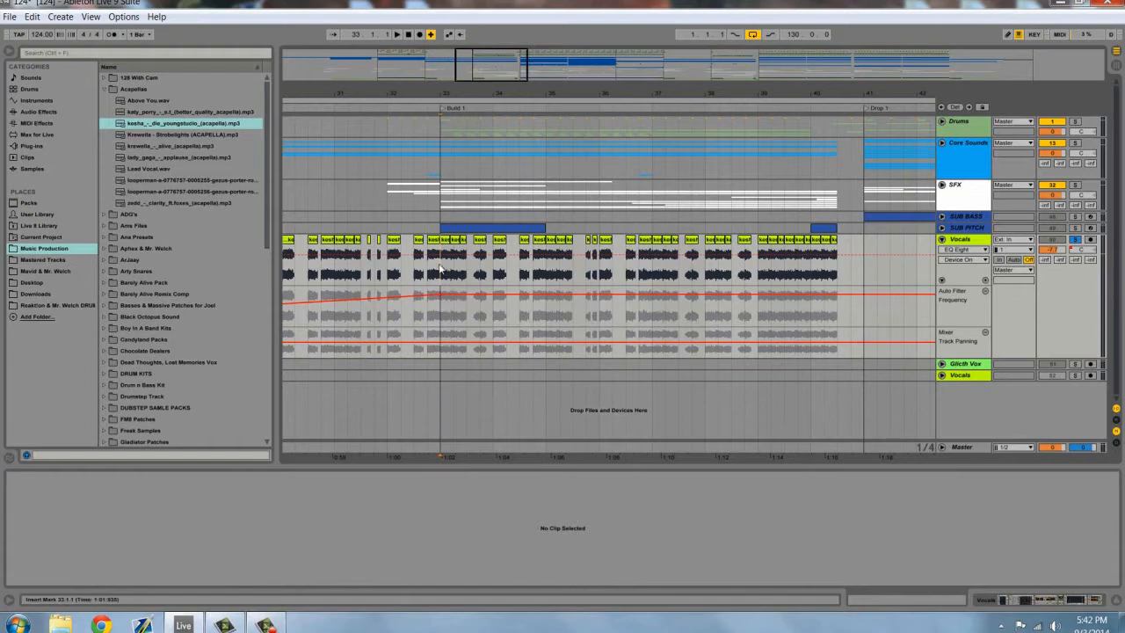
left_click_drag(477, 67, 469, 68)
key("space")
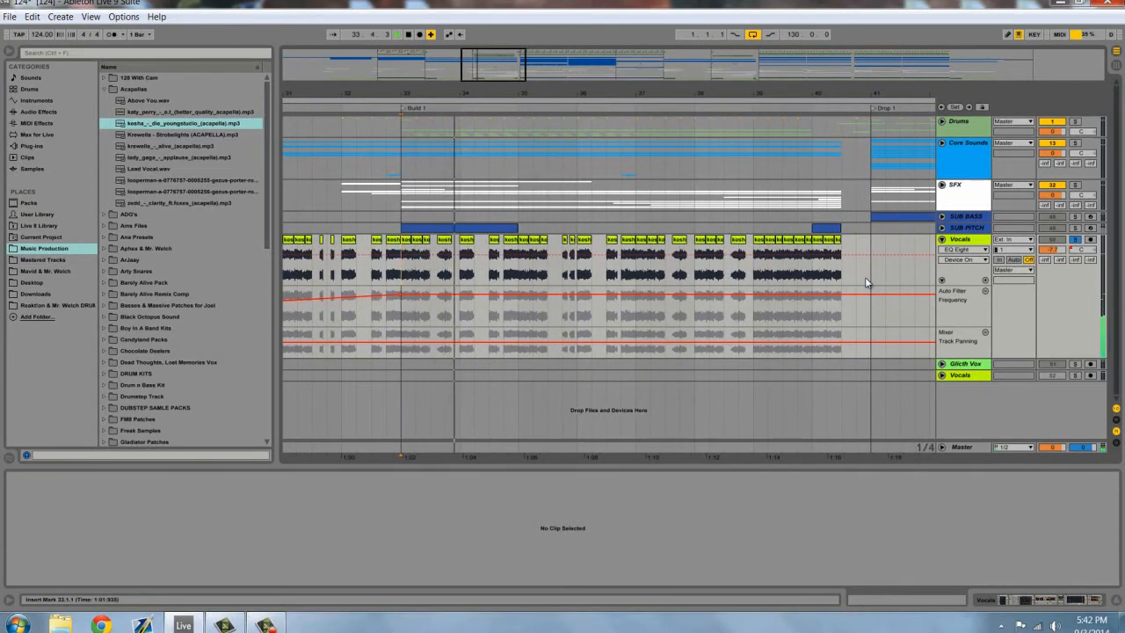
key("space")
Turn off solo on the Vocals track and display its device chain
left_click_drag(474, 56, 479, 70)
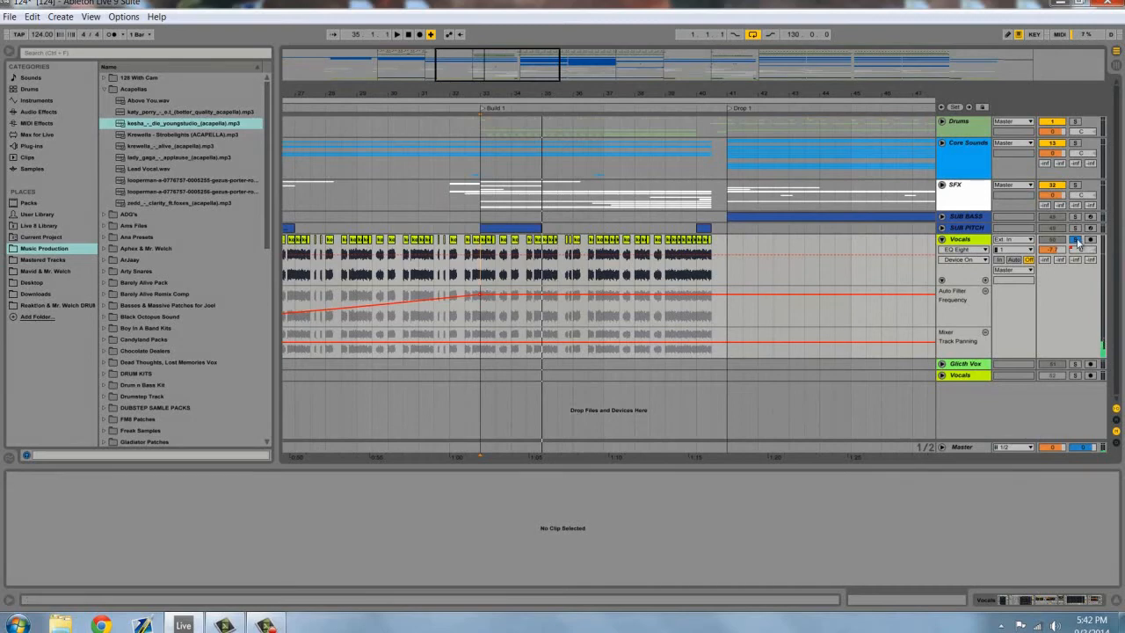
left_click(960, 242)
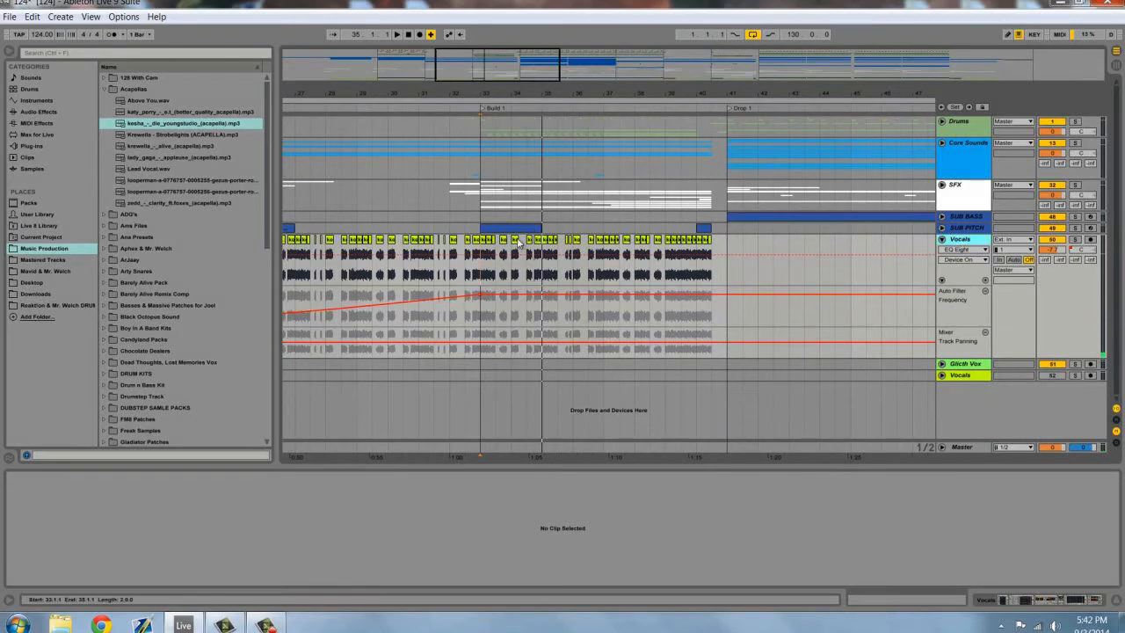
left_click_drag(486, 76, 486, 65)
left_click(972, 243)
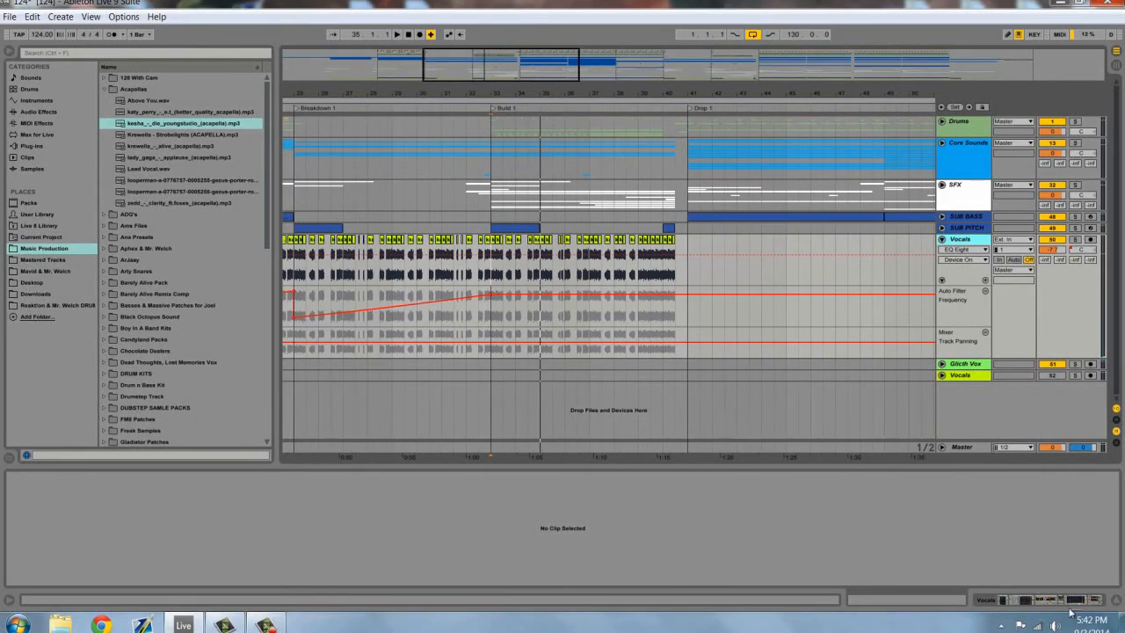
left_click_drag(1017, 599, 1, 426)
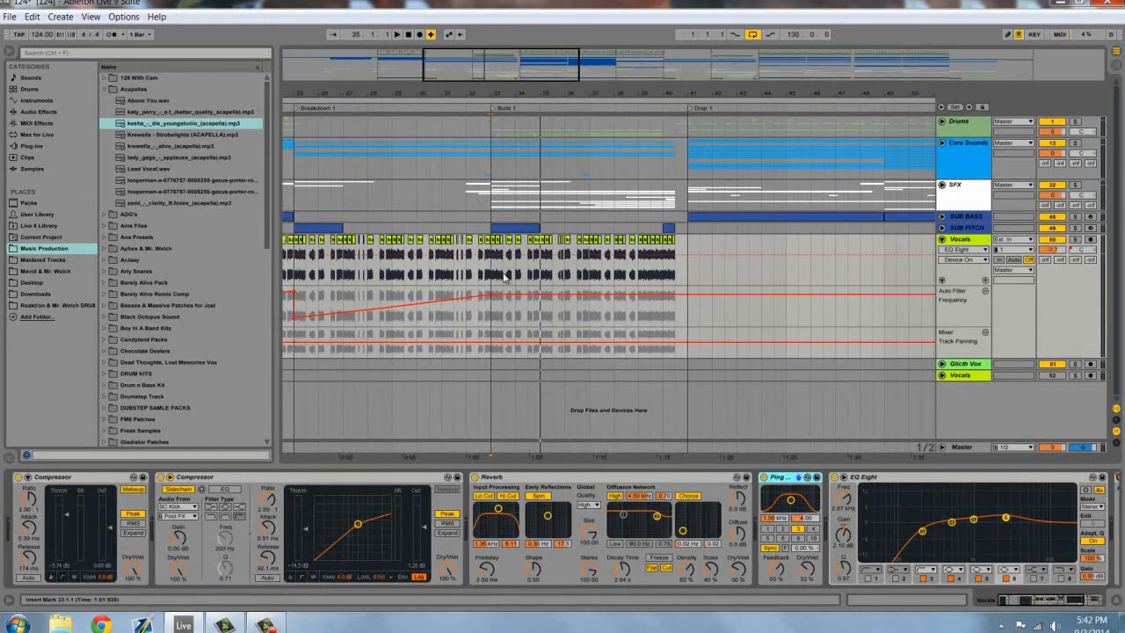
Browse the Audio Effects category and select the Erosion effect in the list
left_click(39, 112)
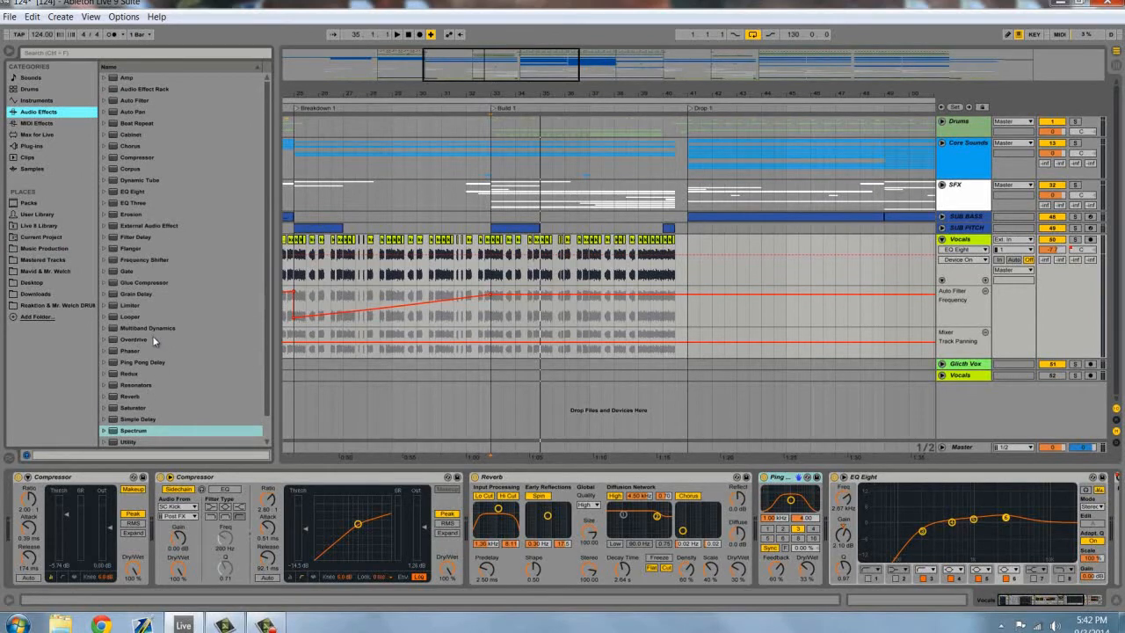
left_click_drag(485, 58, 488, 58)
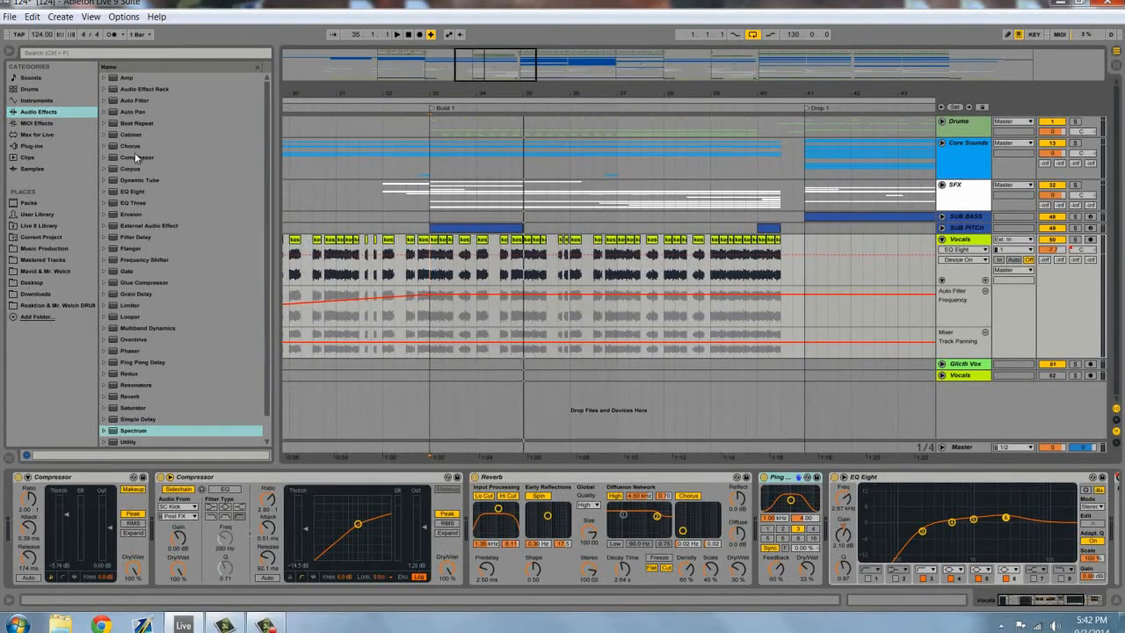
left_click(136, 215)
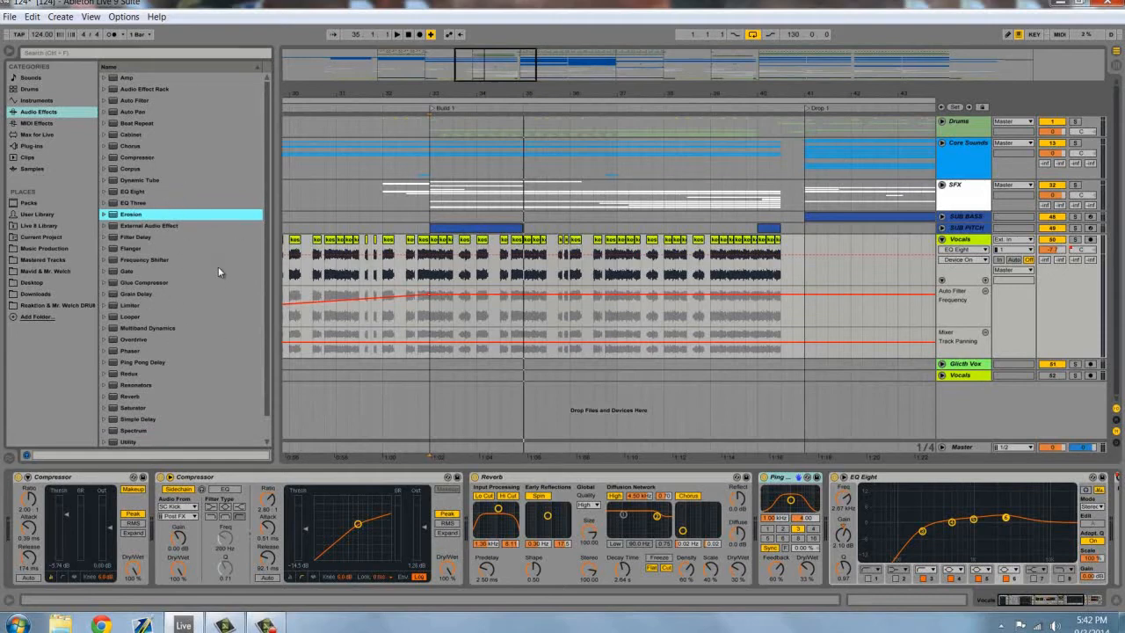
left_click_drag(268, 146, 272, 60)
left_click_drag(266, 99, 271, 20)
Play the vocals together with the full mix from 33.1.1 at the start of Build 1
left_click(430, 266)
key("space")
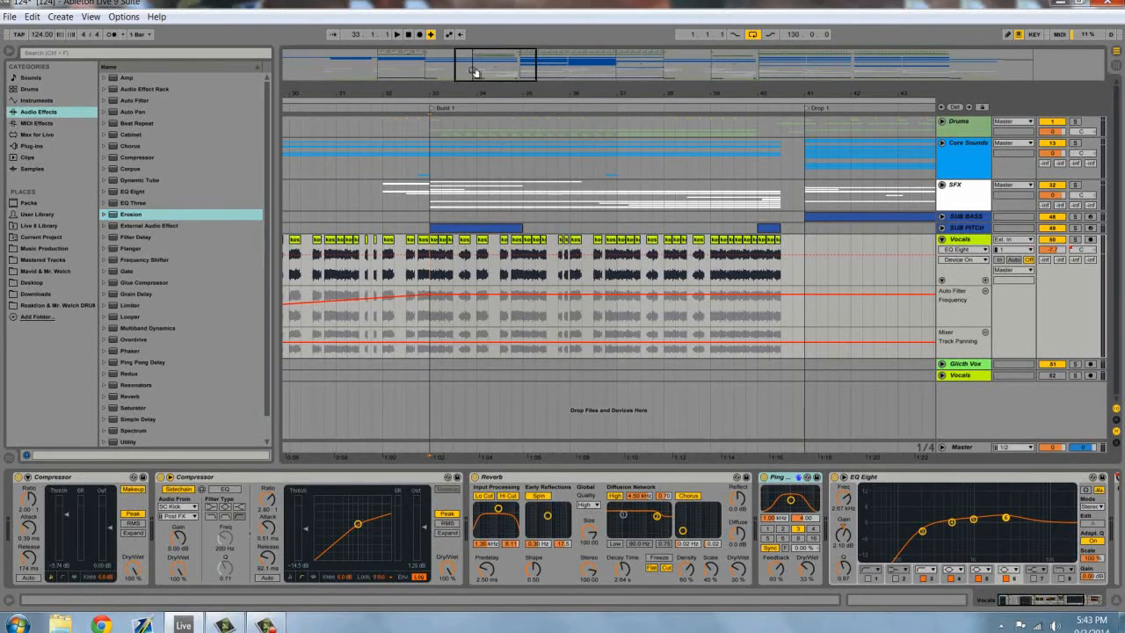
left_click_drag(479, 72, 479, 70)
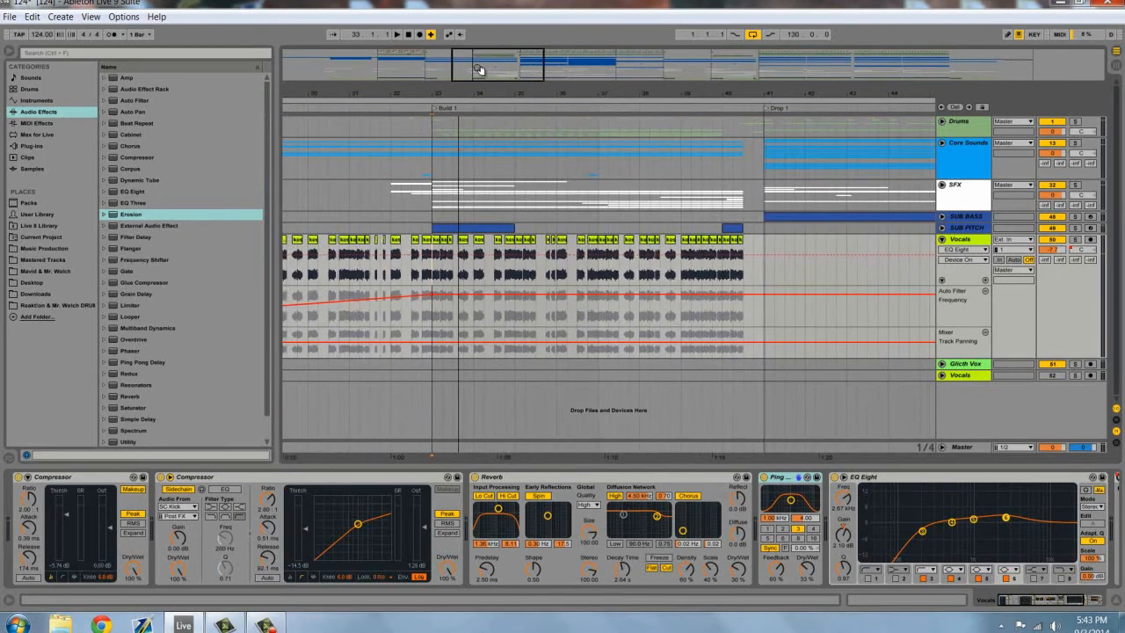
key("space")
left_click_drag(486, 69, 489, 69)
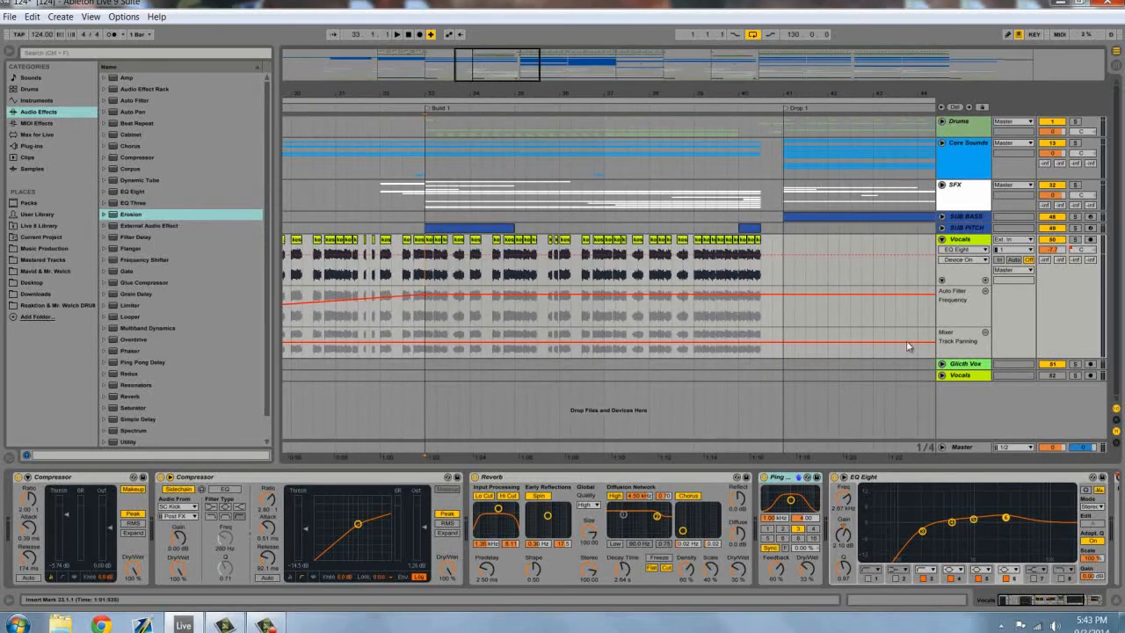
Examine the Vocals device chain through to the Auto Filter at its end and return to the first Compressor
left_click(1054, 601)
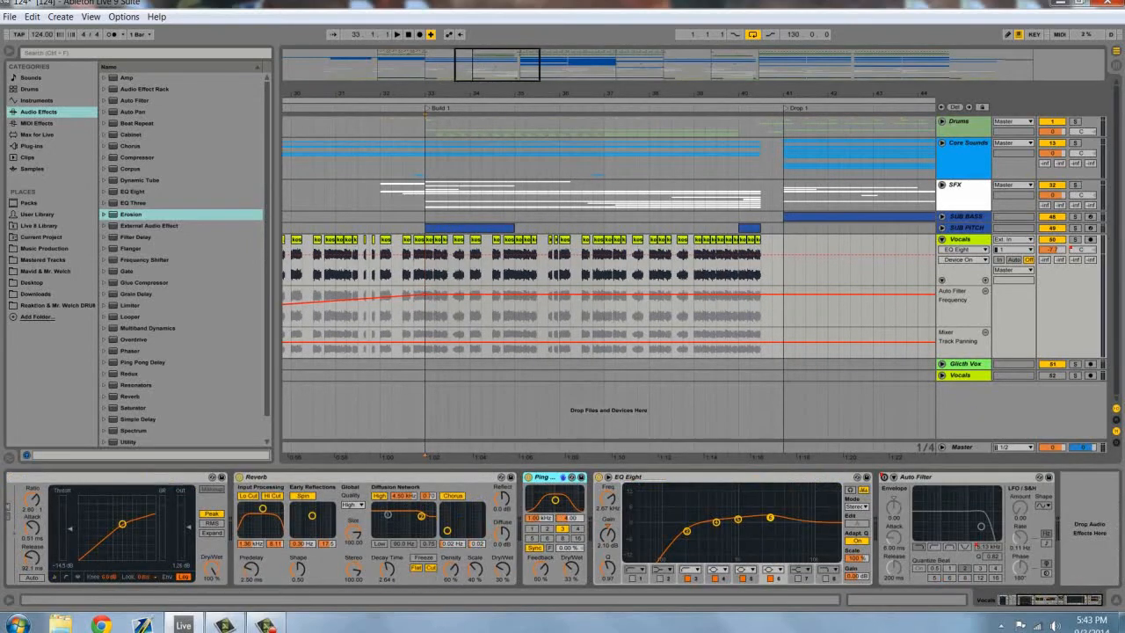
left_click(1035, 600)
left_click_drag(485, 65, 488, 58)
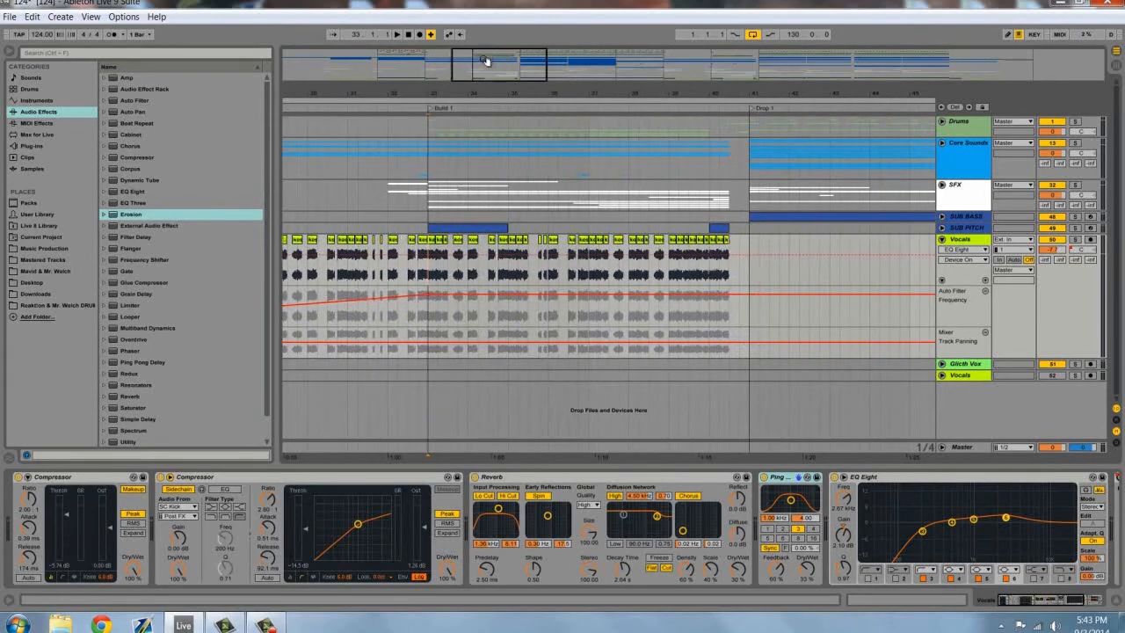